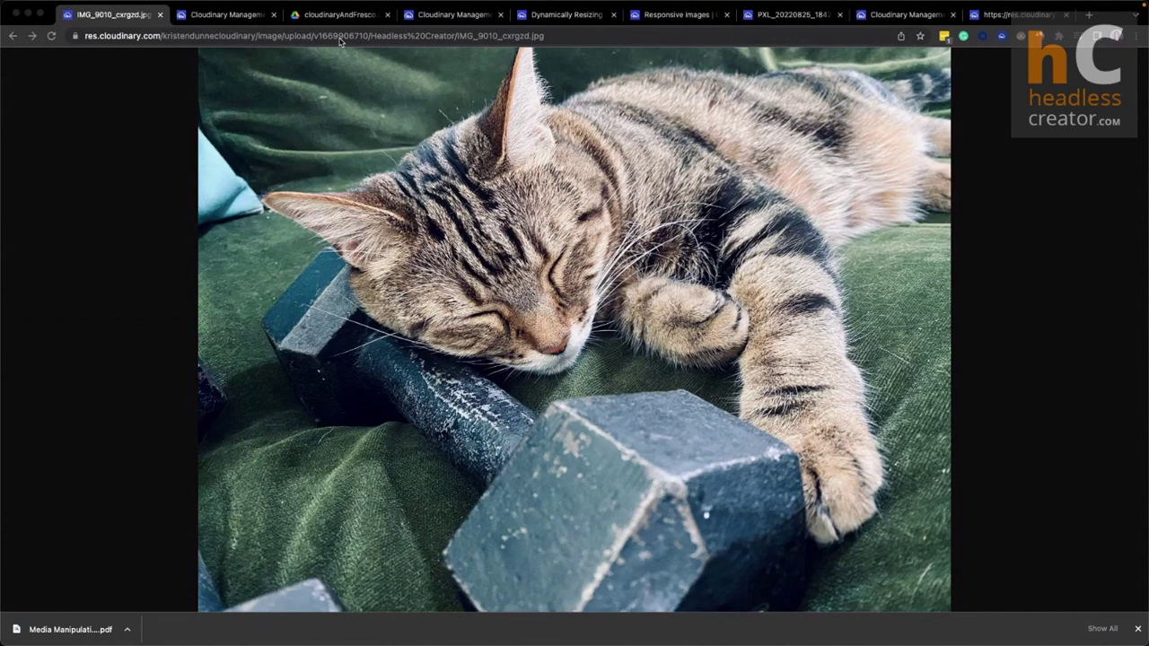
Replace the version segment after upload/ in the cat image's delivery URL with f_auto and load the image.
click(339, 38)
click(338, 38)
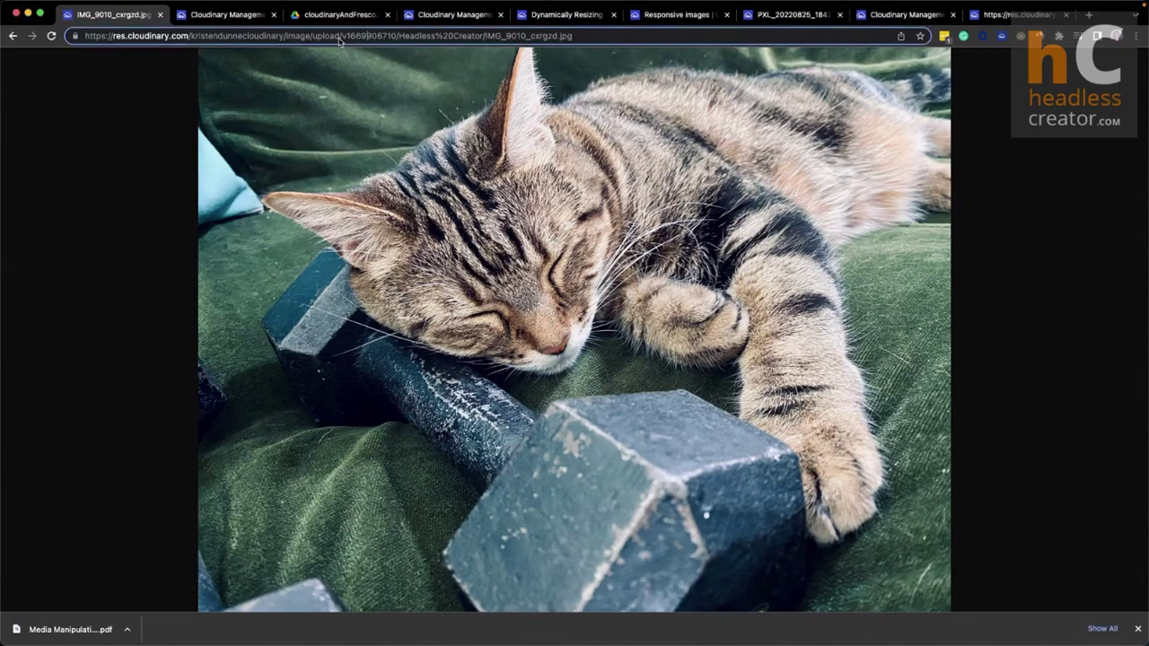
double_click(360, 38)
text(f-a)
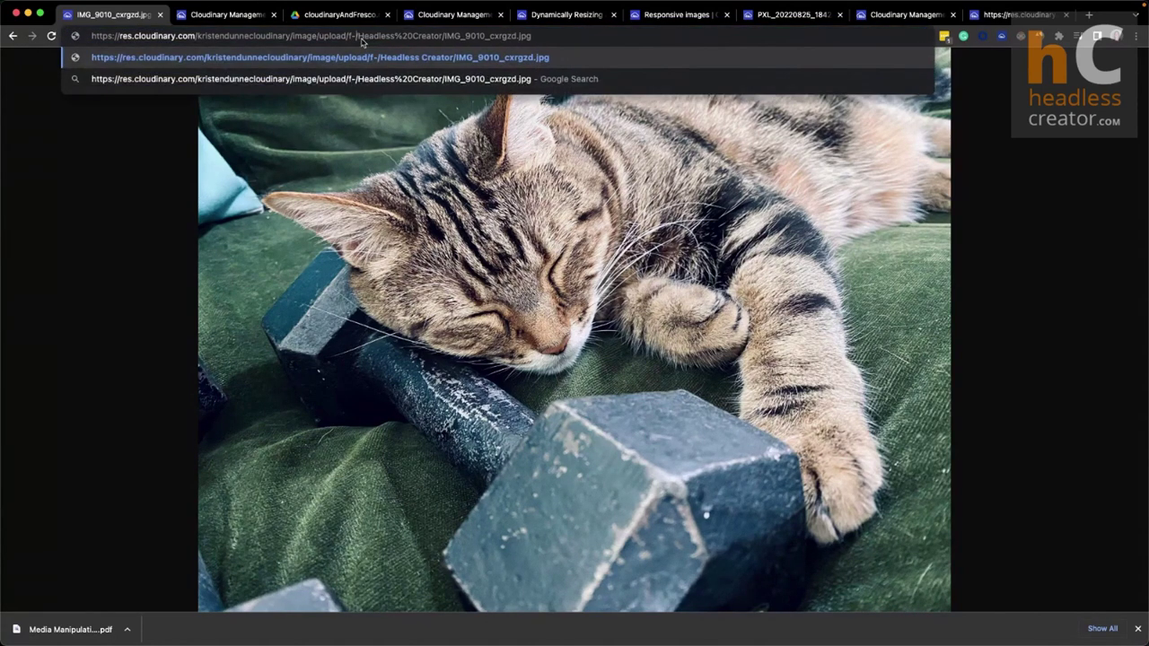
key(BackSpace)
key(BackSpace)
text(_auto)
key(Return)
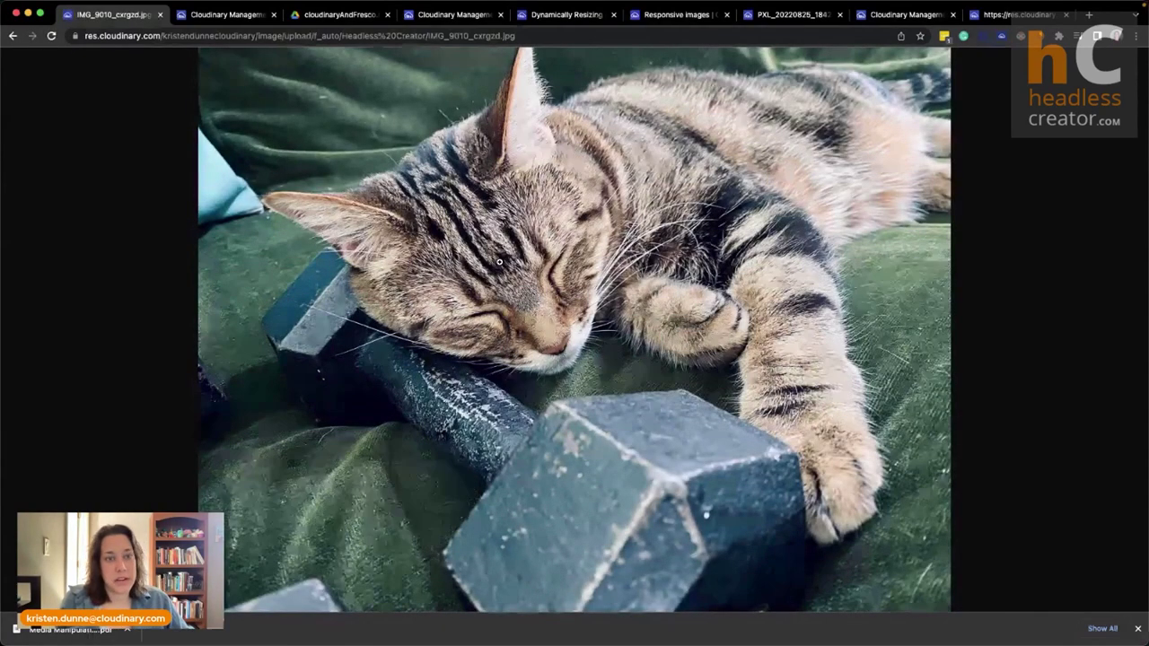
Inspect the media details of the f_auto cat image for its content type and file size.
right_click(526, 259)
click(574, 360)
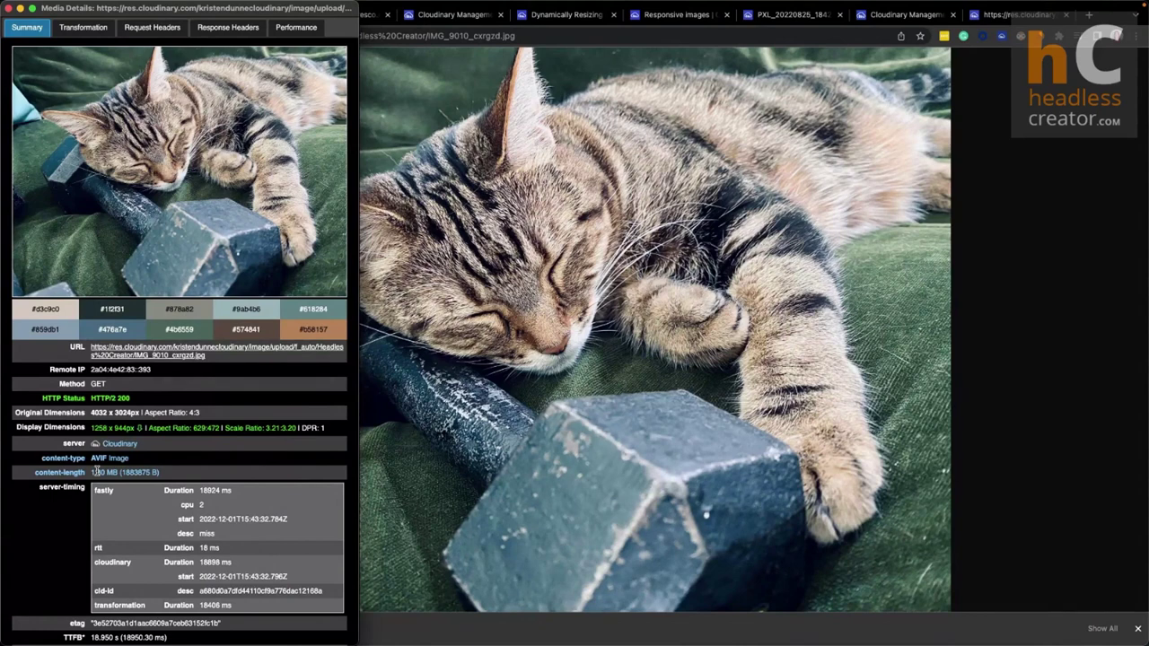
click(9, 9)
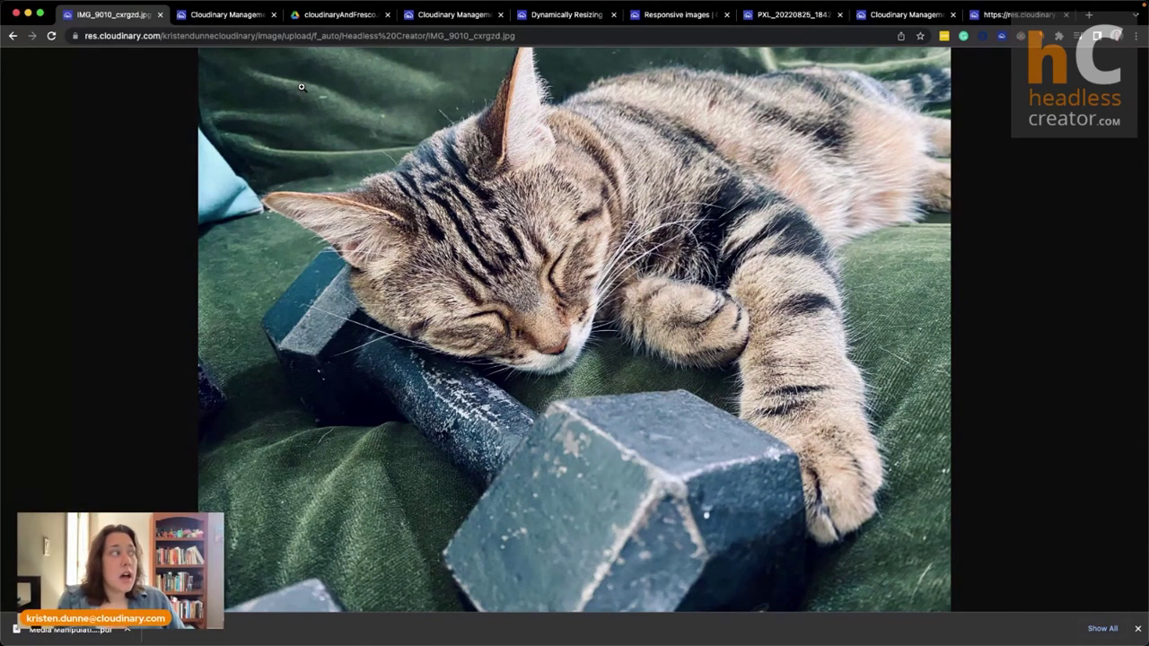
Switch to the Cloudinary console's IMG_9010_eb7xzm asset and set both its format and quality to Auto.
click(225, 24)
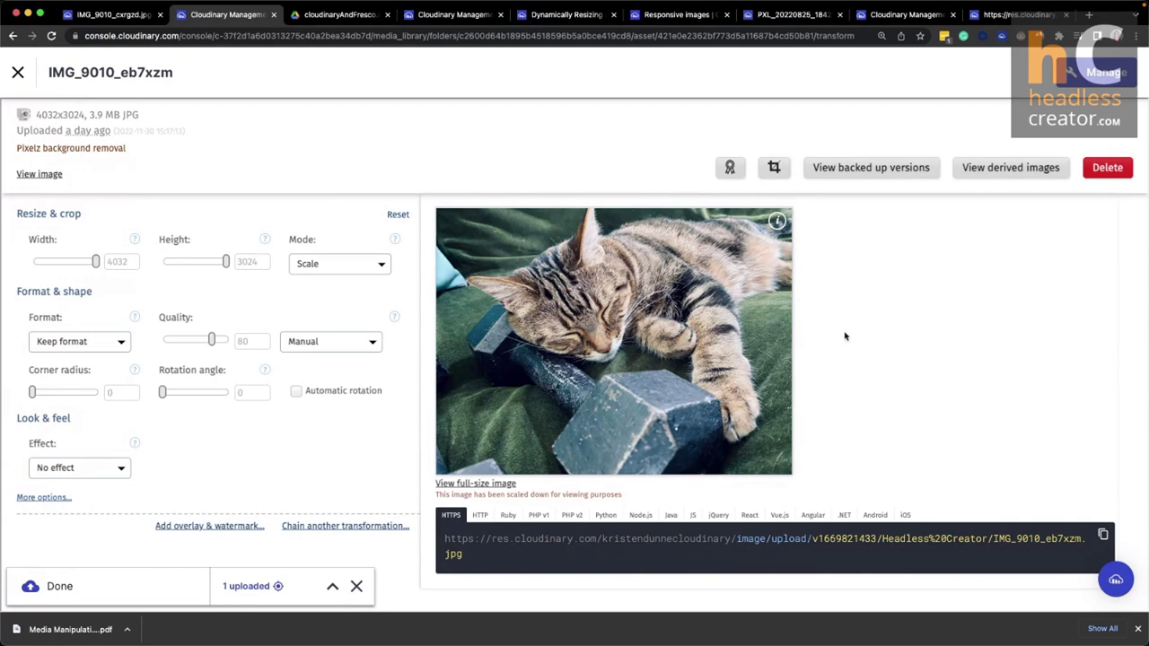
click(332, 265)
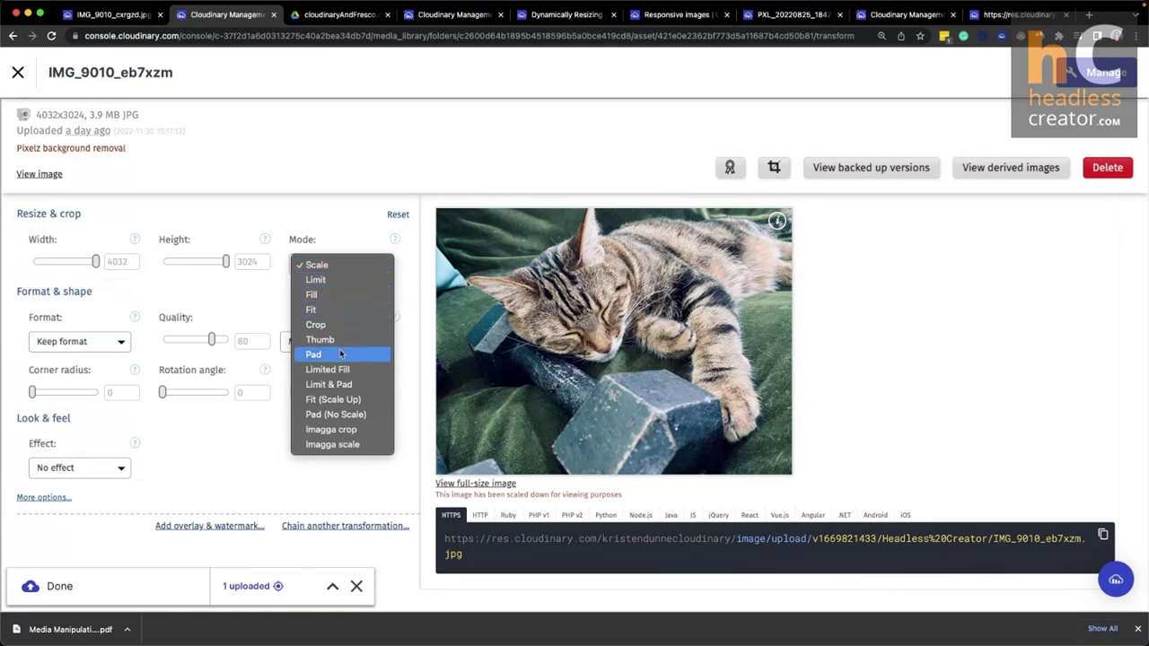
click(328, 212)
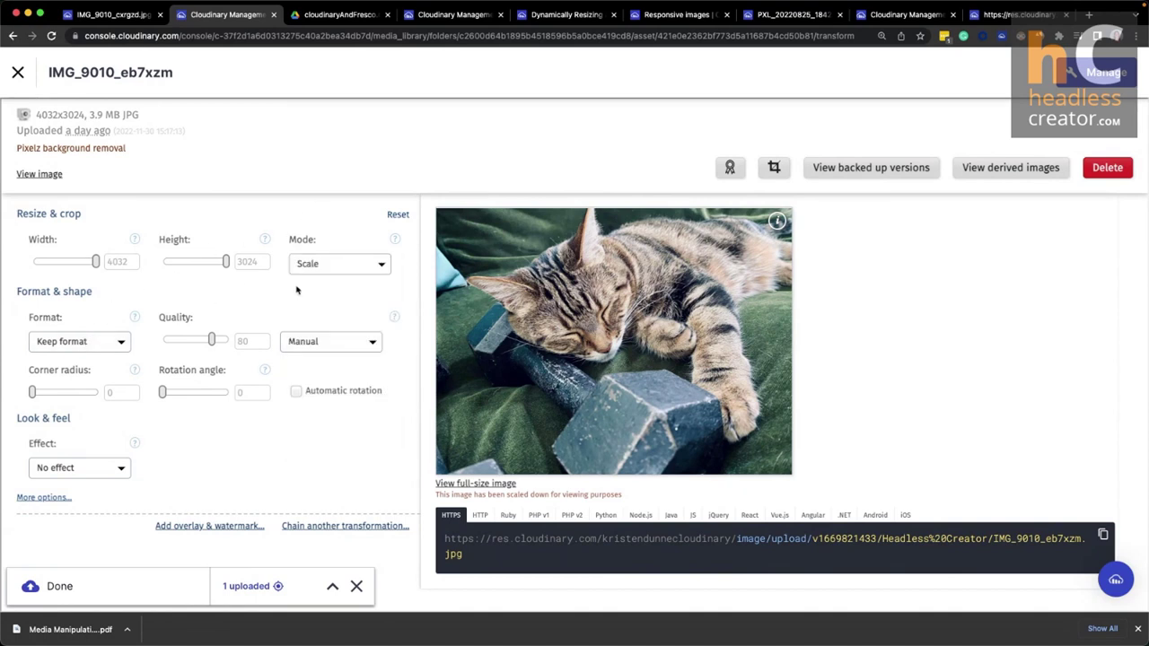
click(111, 341)
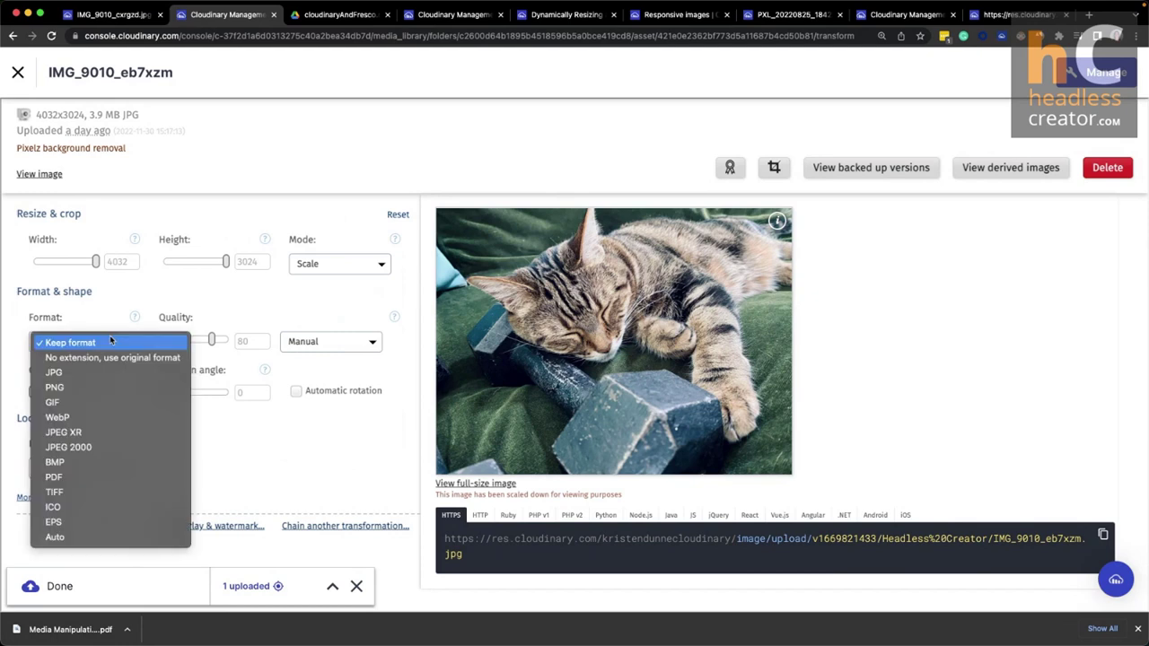
click(108, 536)
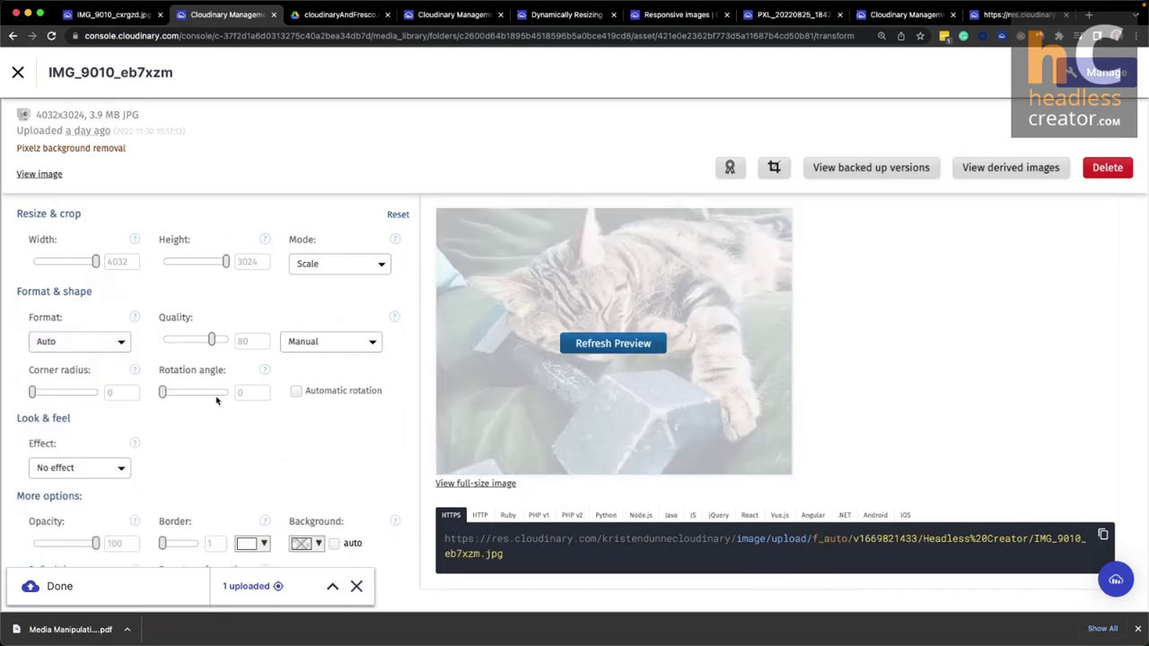
click(290, 346)
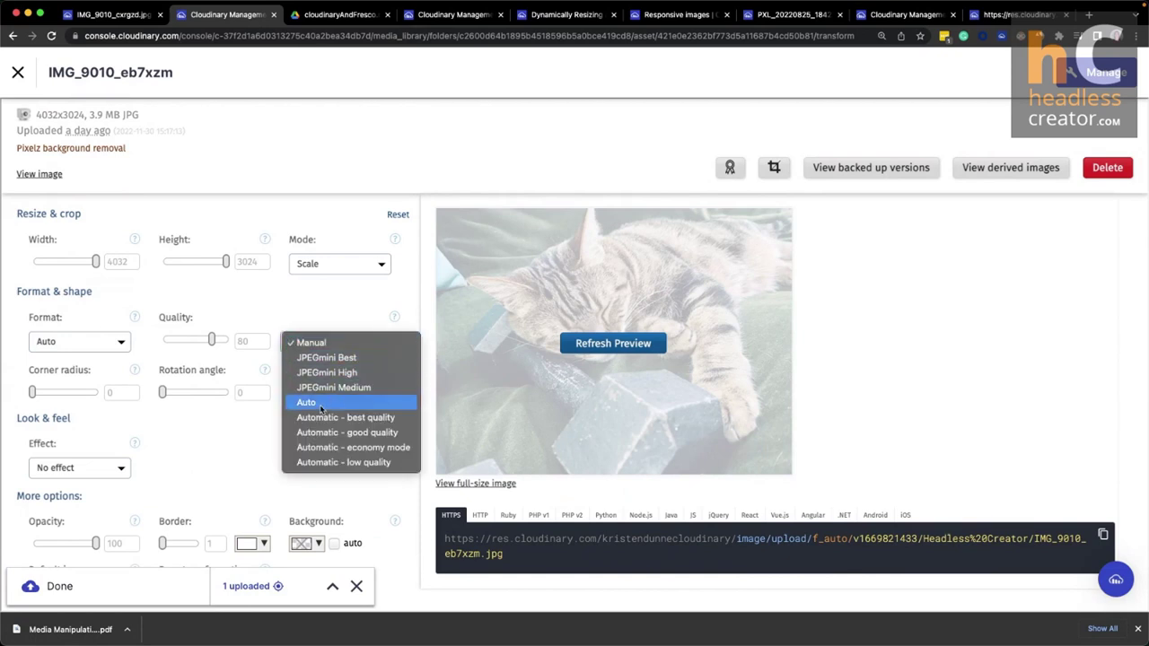
click(321, 405)
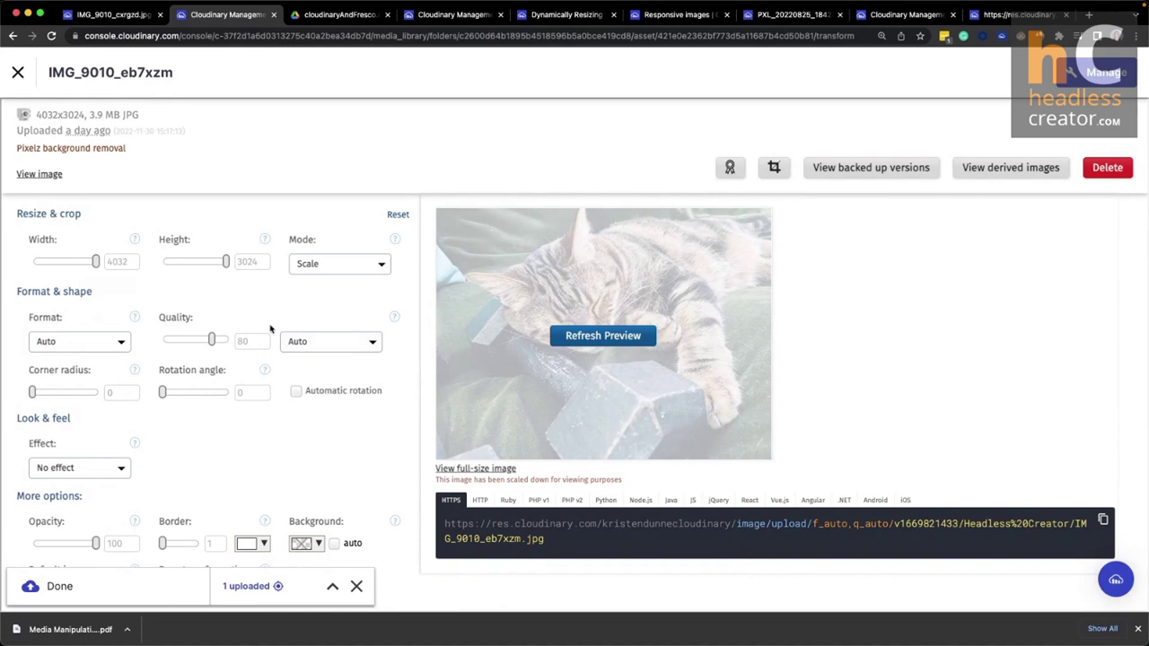
Scale the cat image to a width of 1334 and refresh its preview.
click(126, 260)
double_click(125, 260)
text(1334)
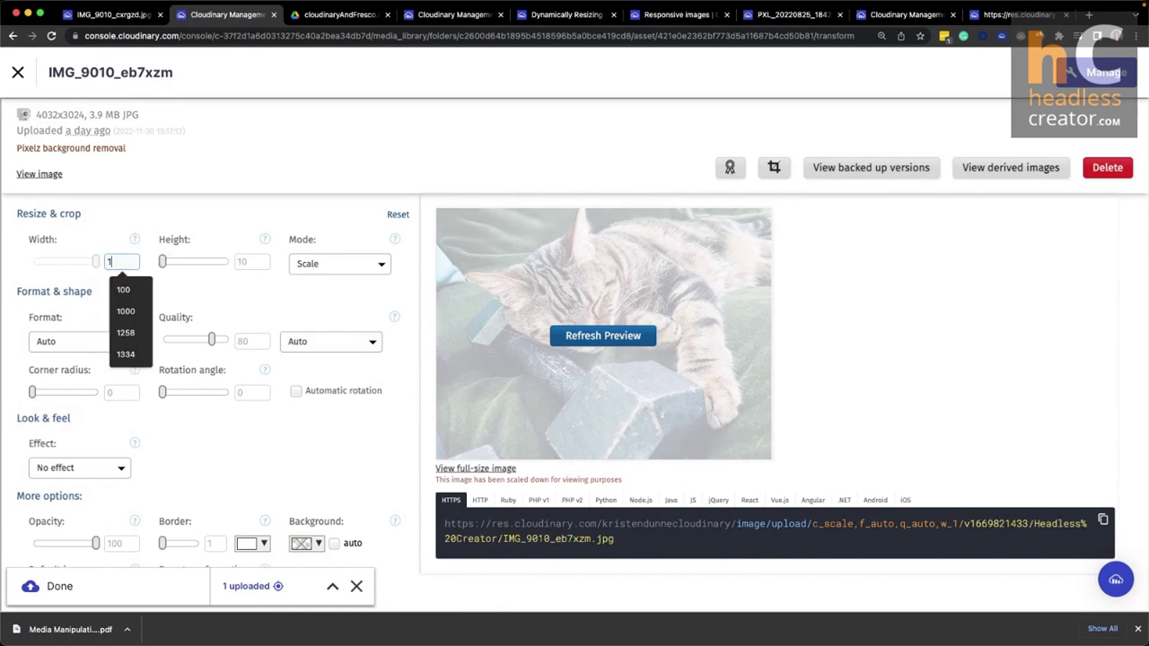
click(220, 233)
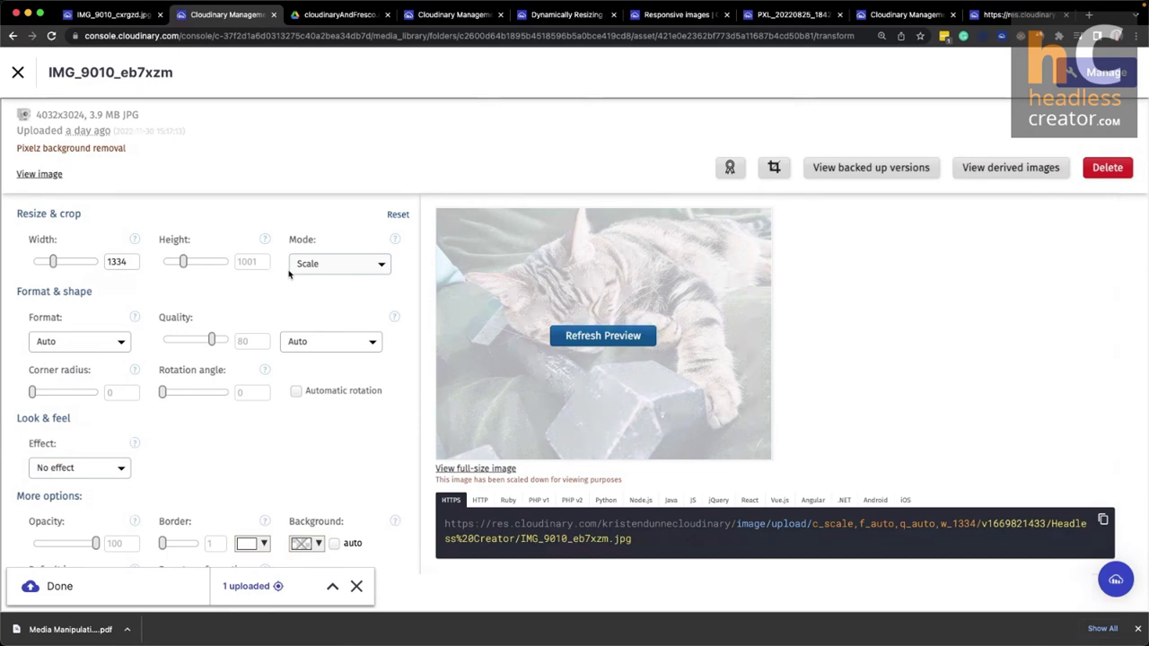
click(562, 334)
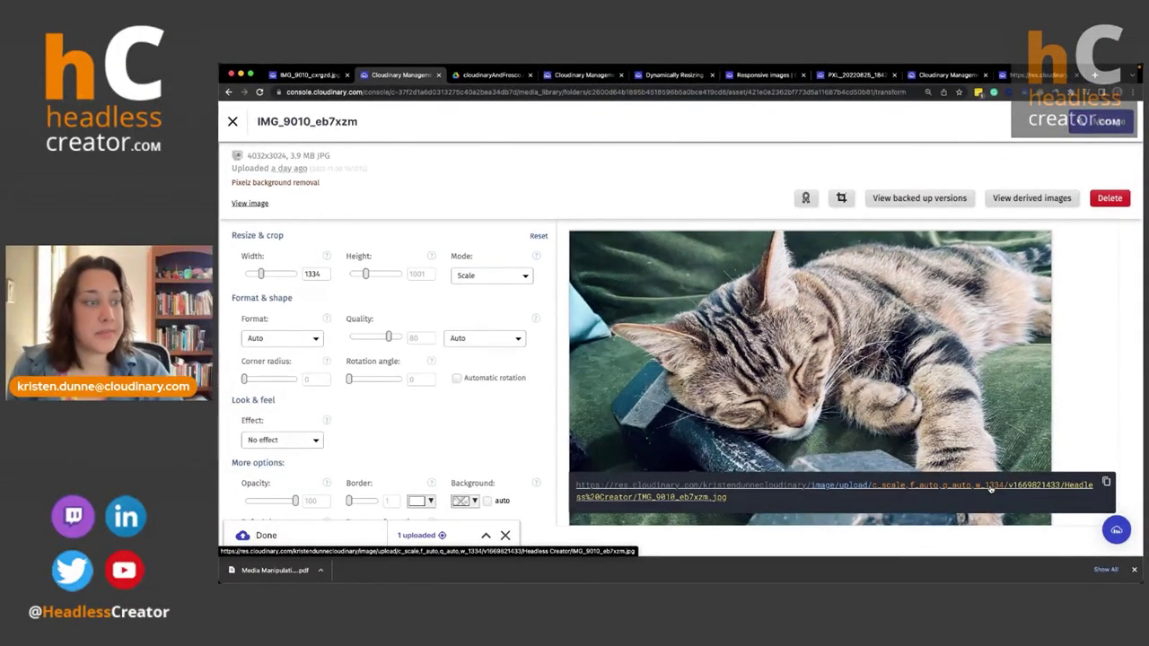
View the transformed cat image from its generated URL and review the asset's list of derived images in the console.
click(991, 489)
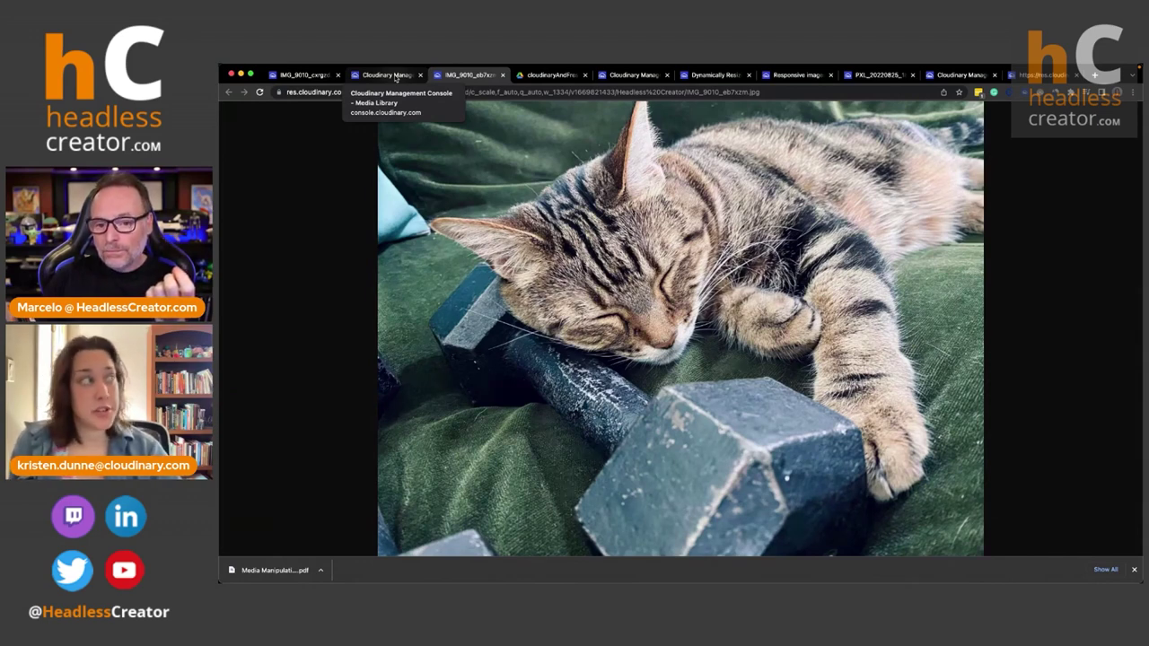
click(395, 77)
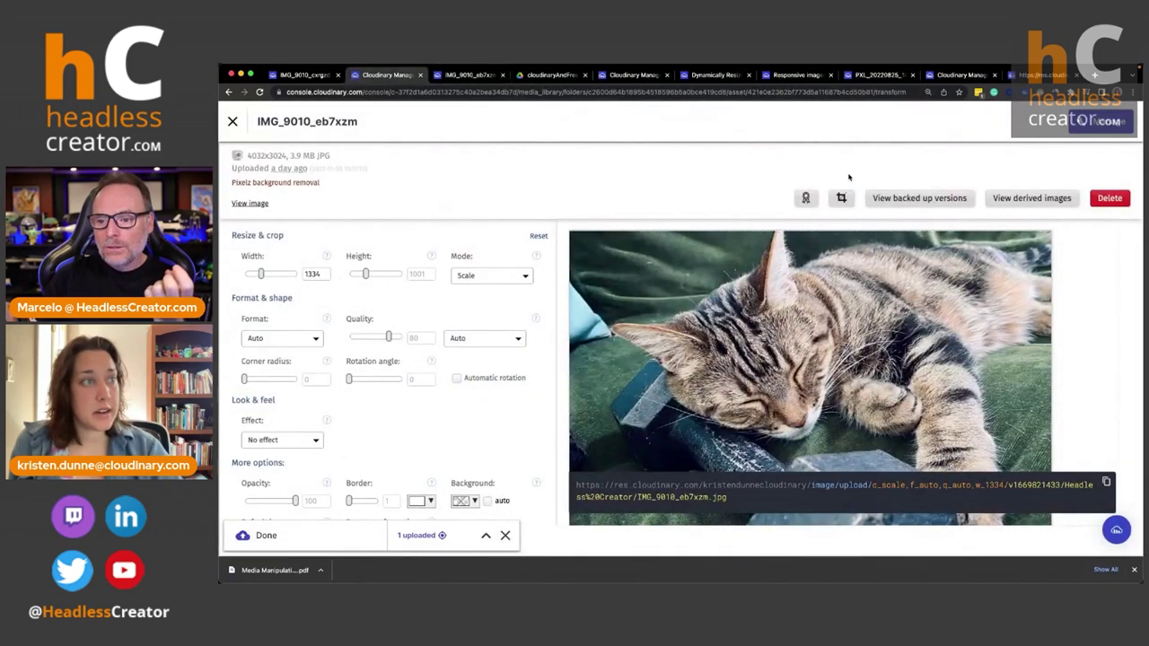
click(1024, 199)
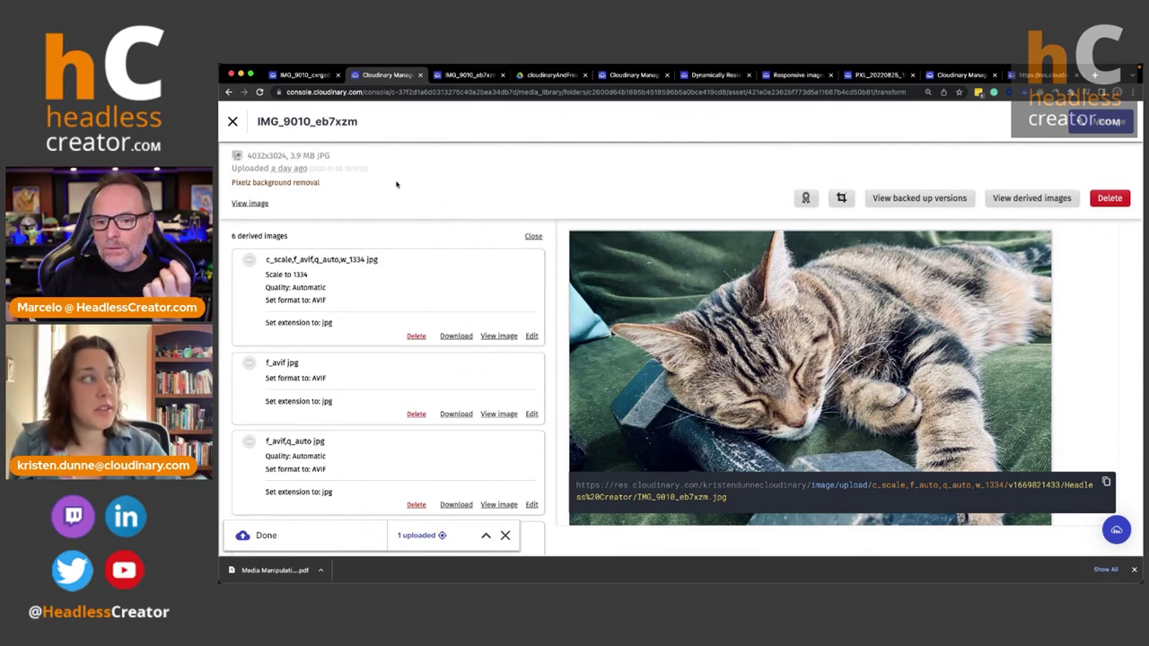
click(531, 237)
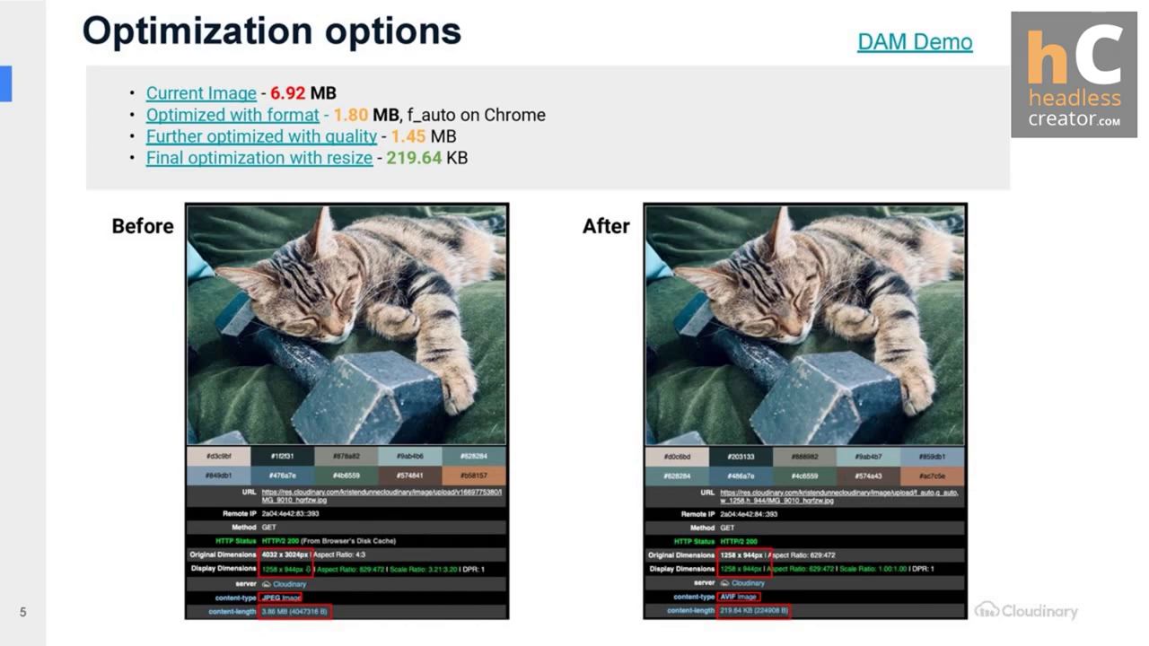
Advance the presentation to the Low-Quality Image Placeholders (LQIP) slide.
key(Right)
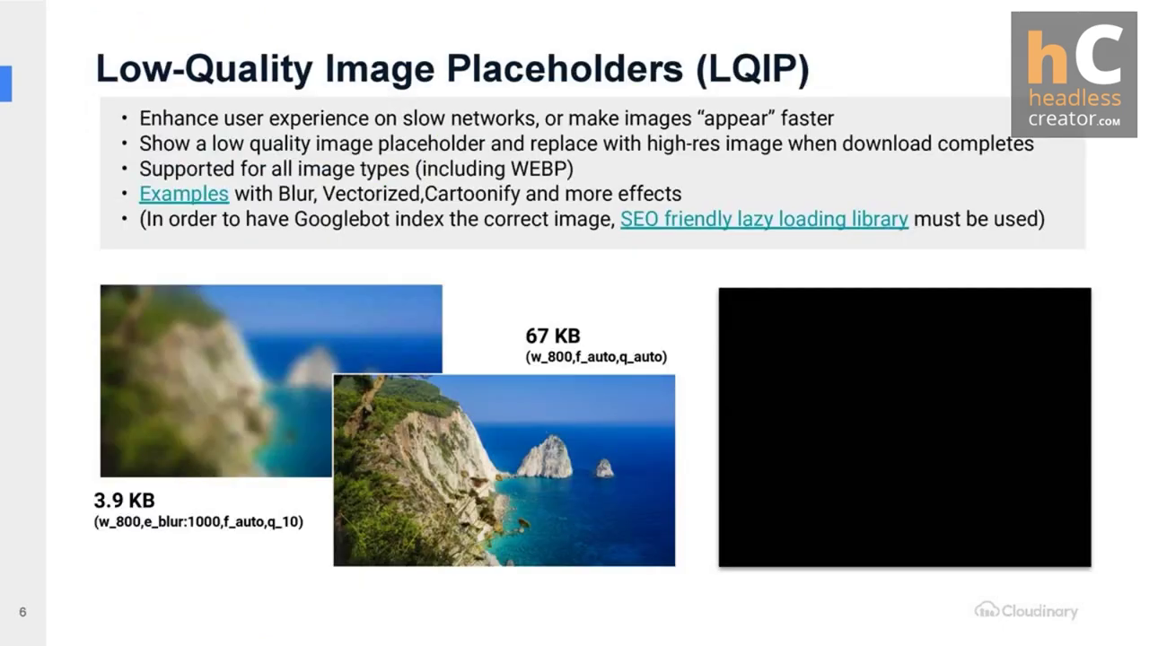
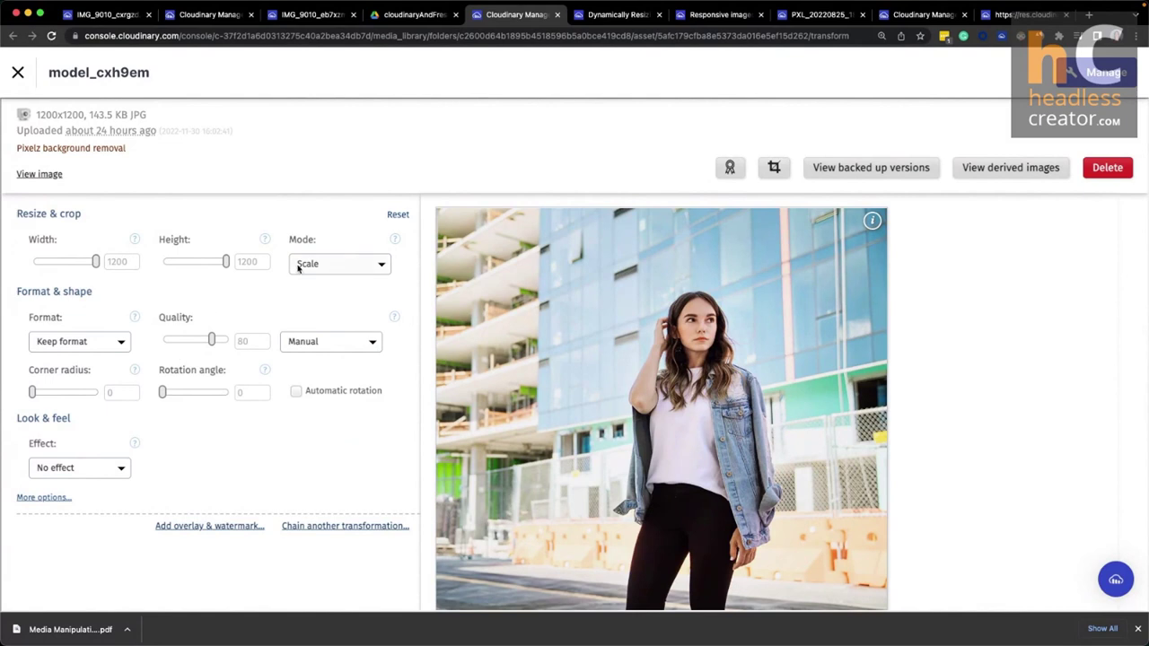
Expand the additional transformation options for the model_cxh9em image and set its resize mode to Fill.
scroll(317, 287, down, 1)
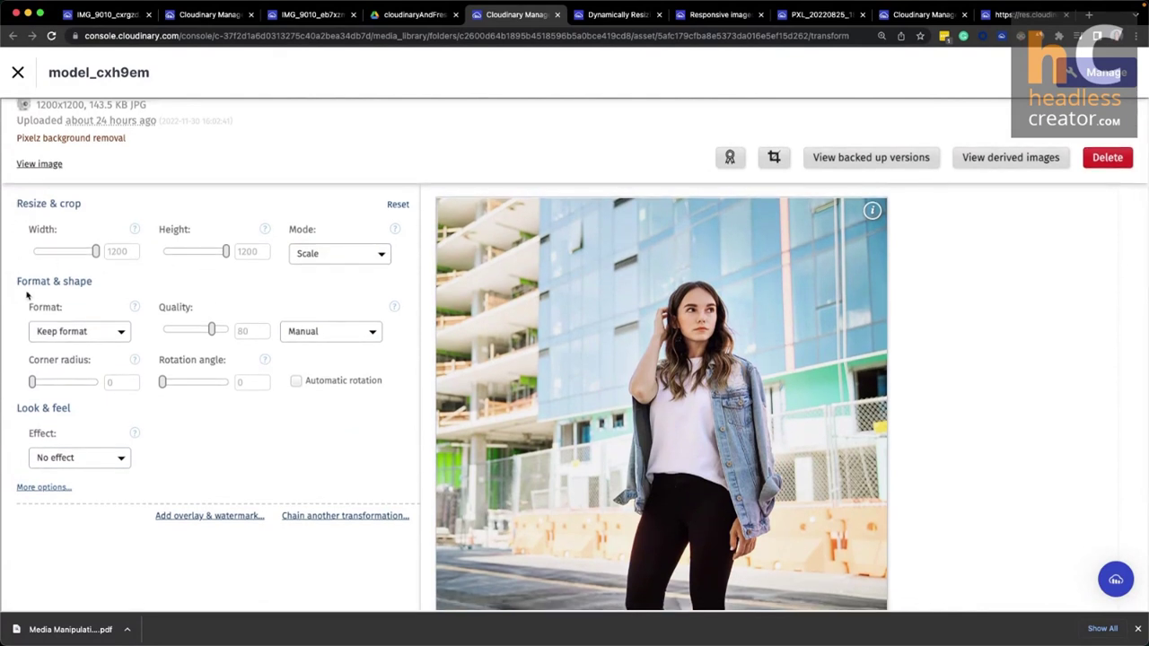
scroll(135, 325, down, 1)
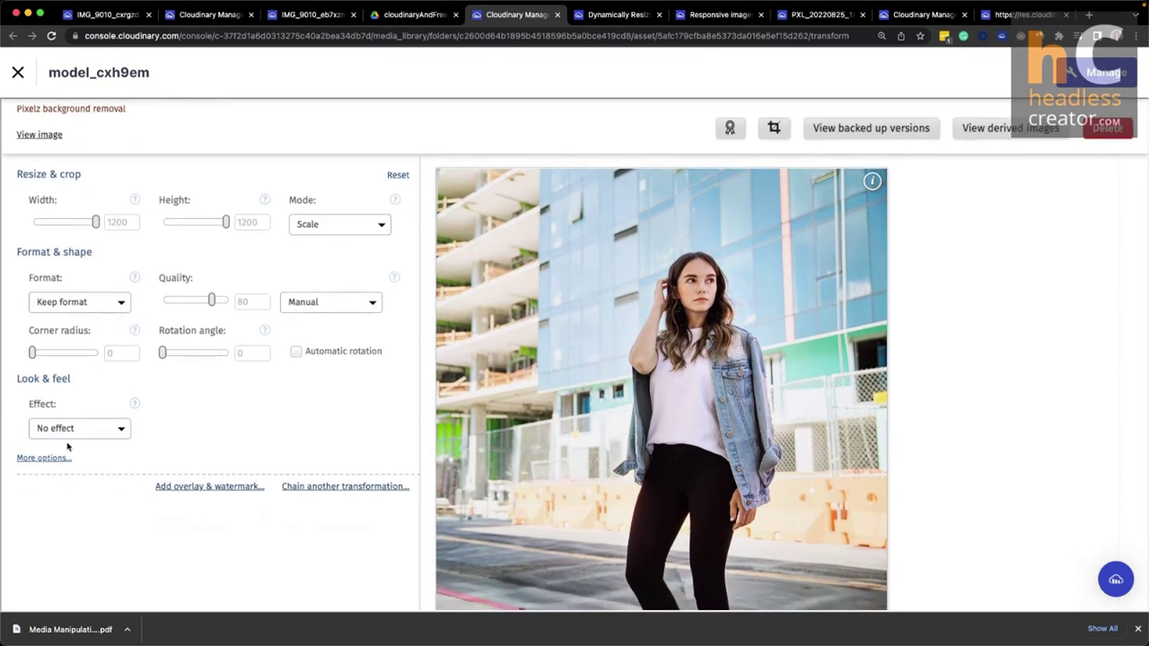
click(59, 457)
scroll(140, 284, down, 2)
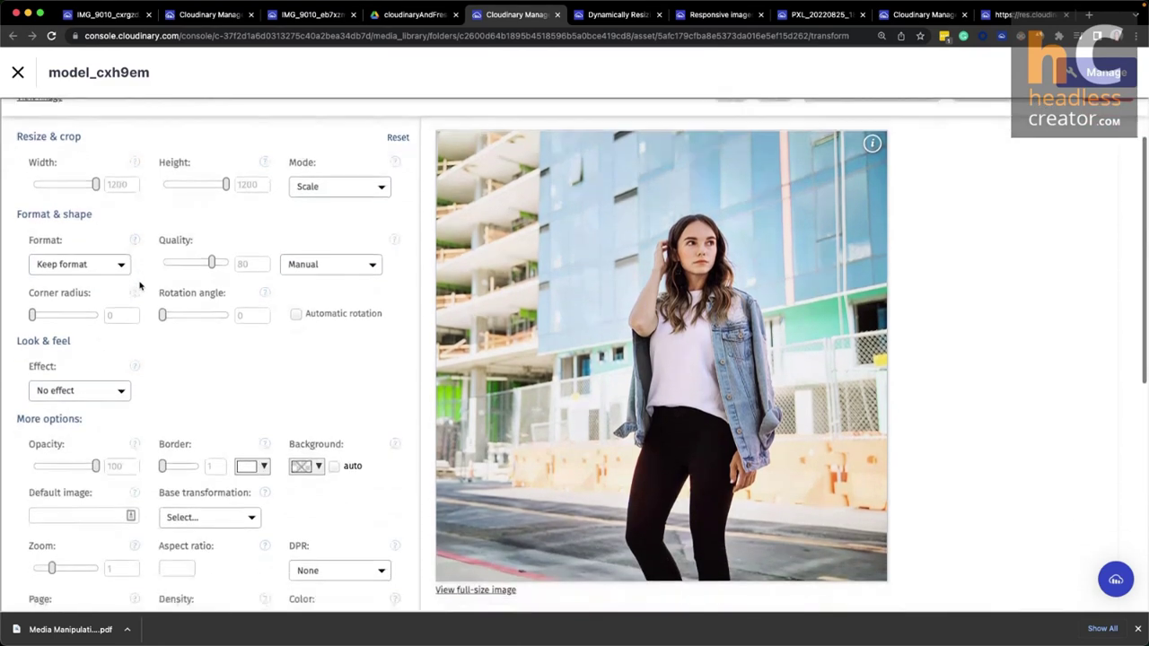
click(336, 193)
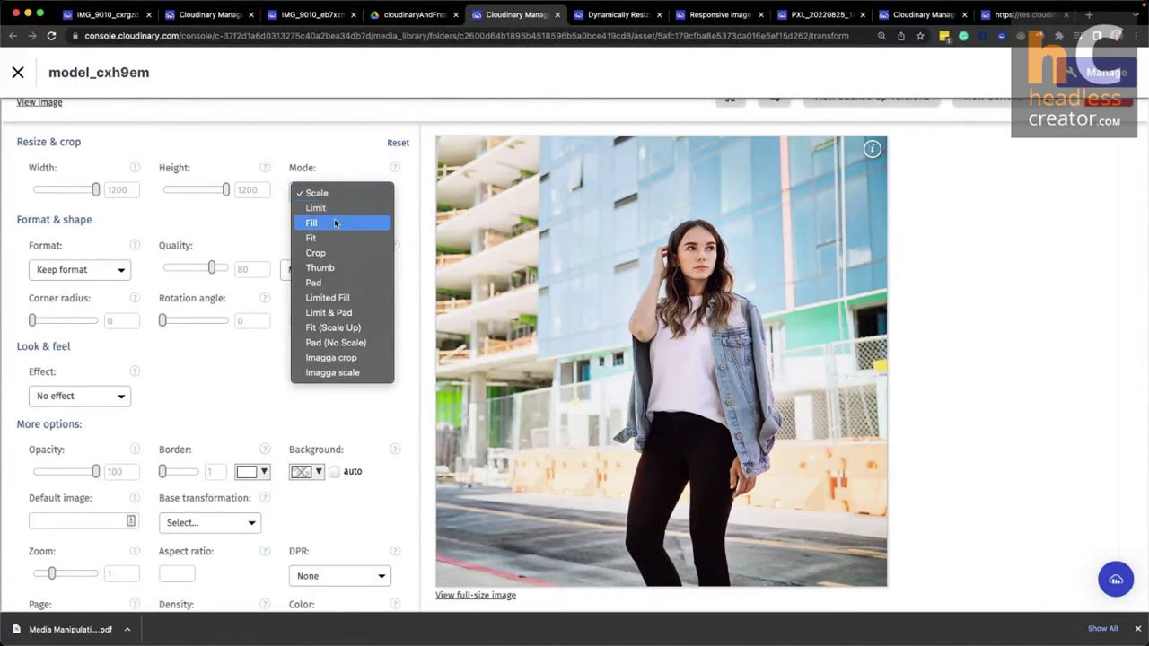
click(335, 223)
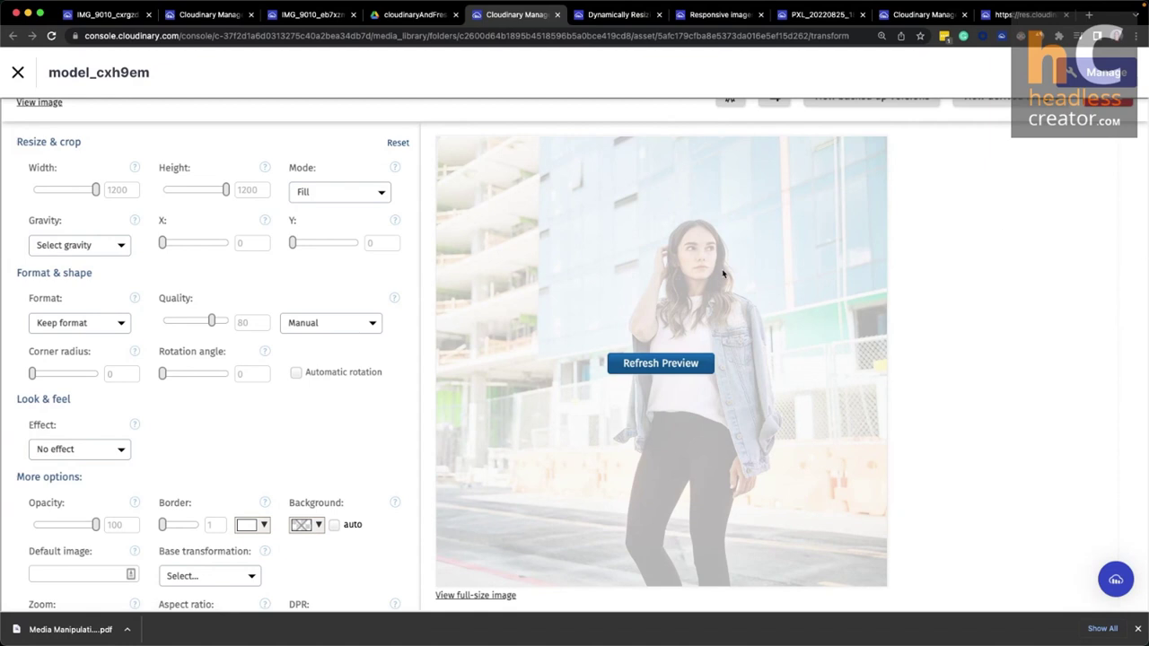
Set the model image's height to 600 and width to 450, and refresh the preview.
double_click(264, 191)
text(600)
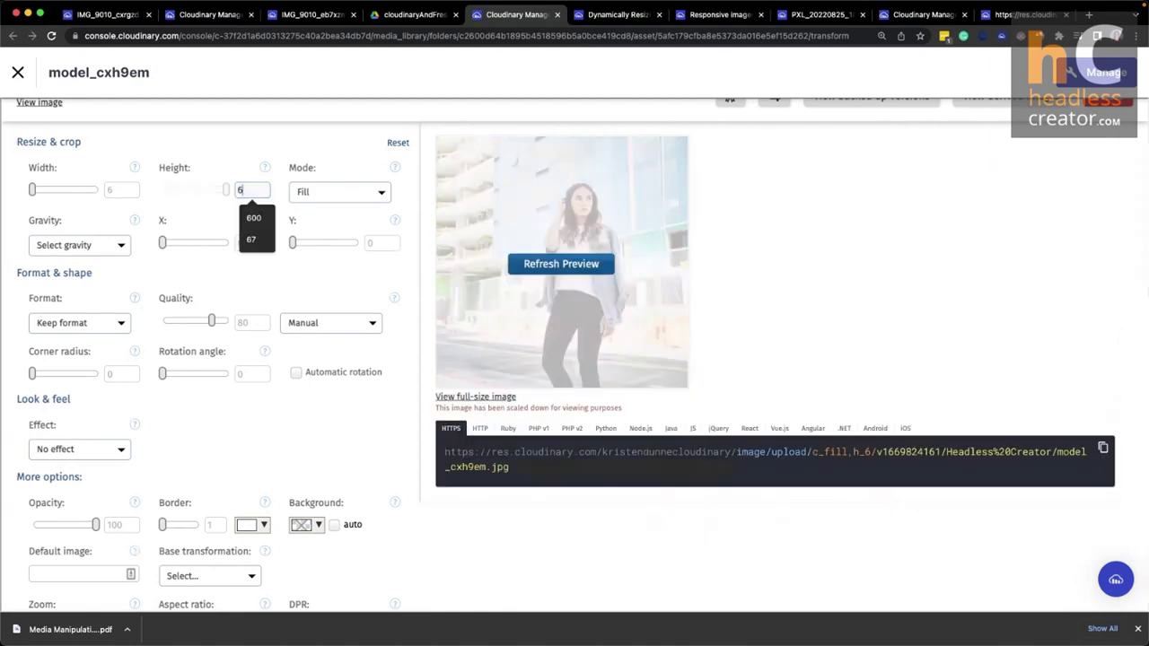
double_click(114, 188)
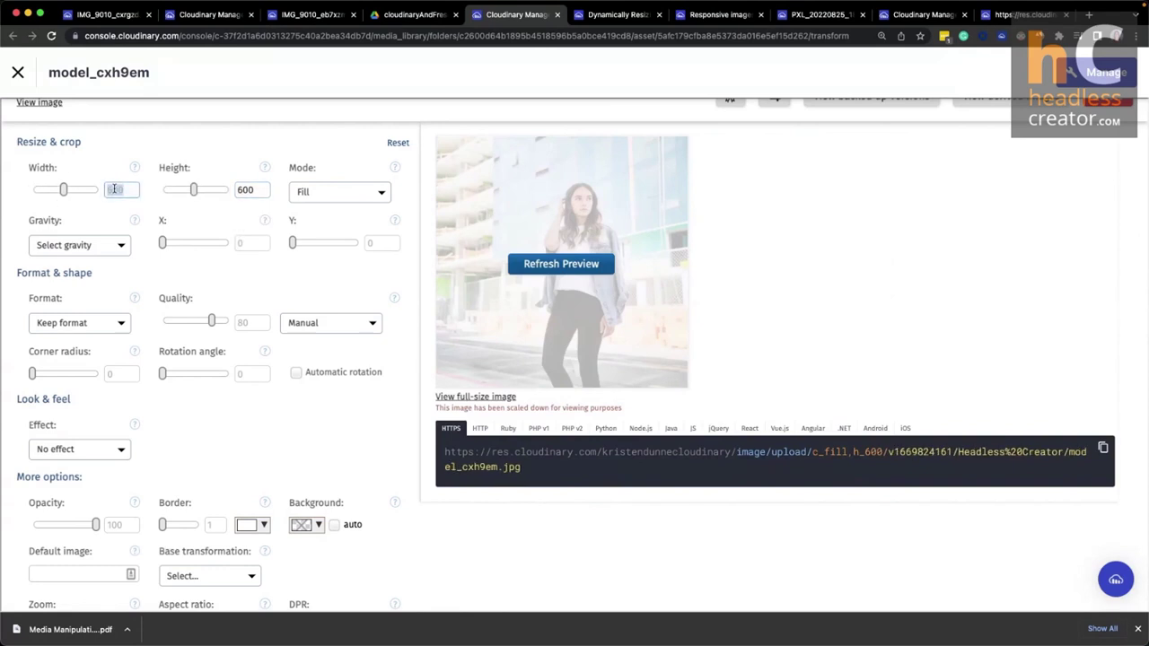
text(450)
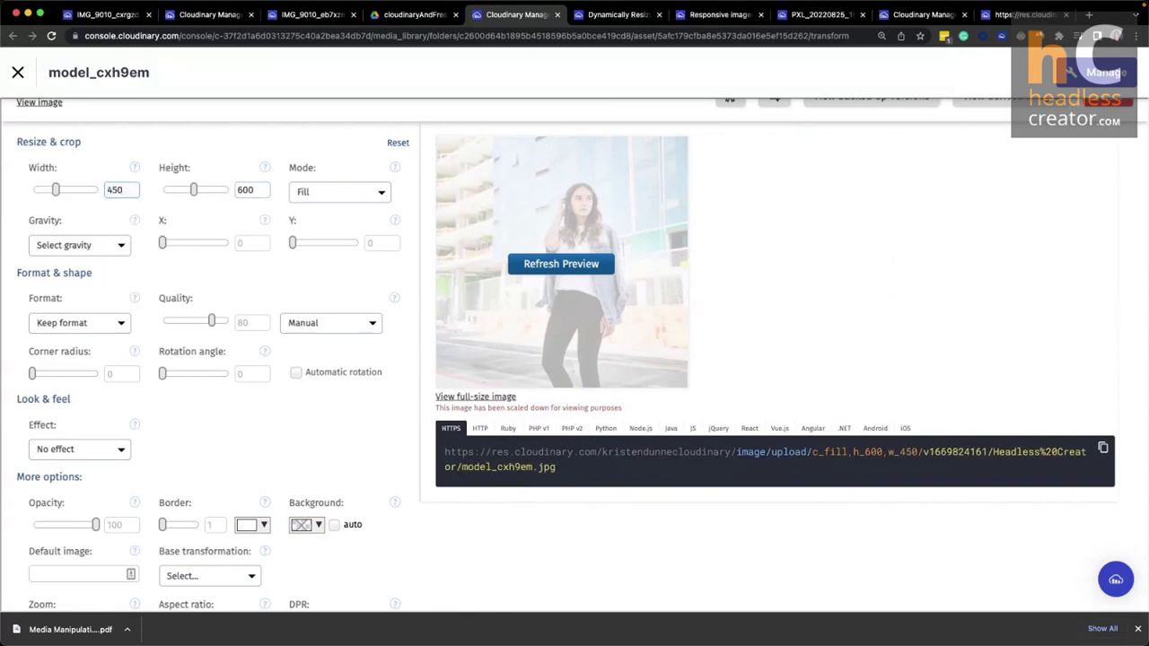
click(226, 159)
click(561, 268)
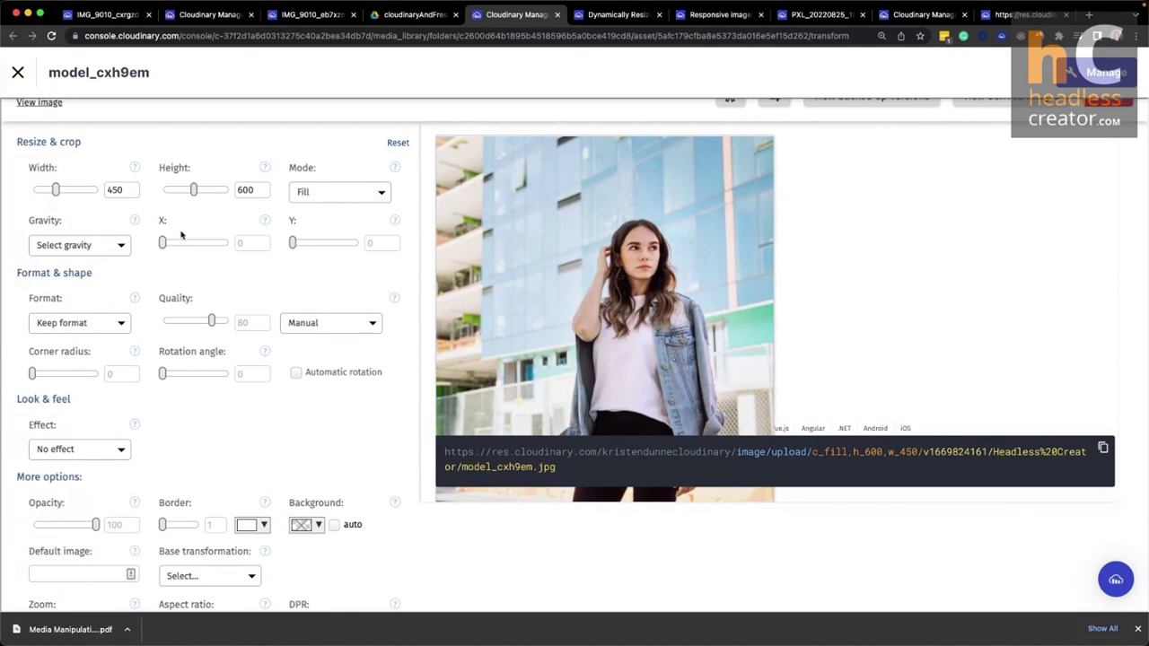
Set the crop gravity to Face and refresh the model image's preview.
click(106, 245)
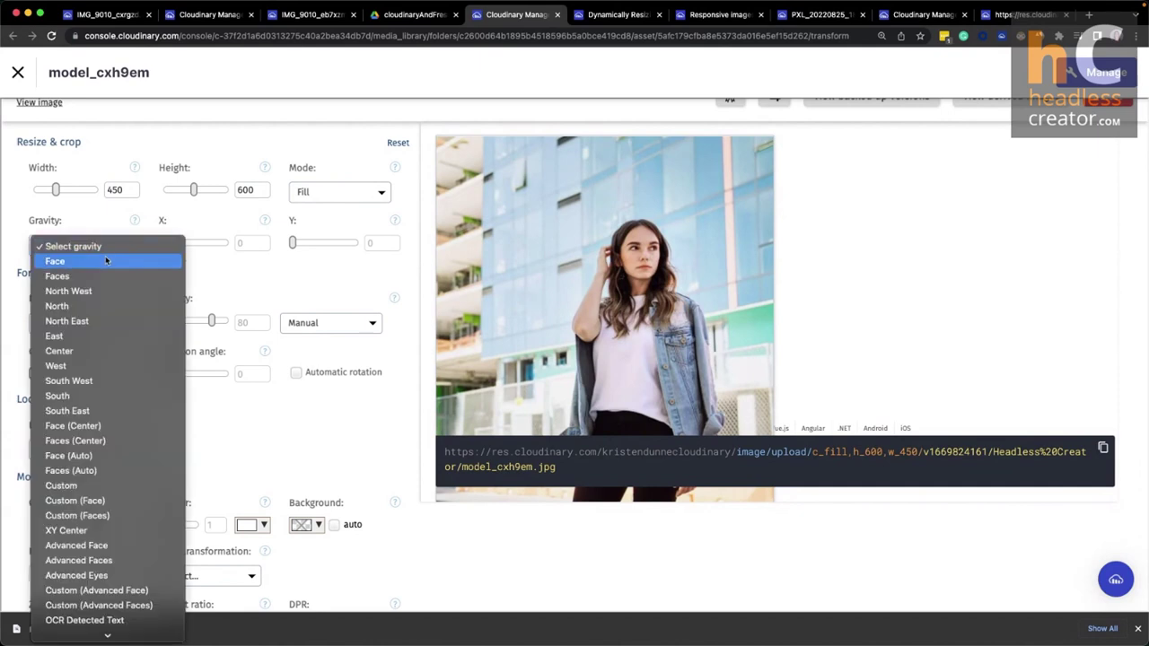
click(105, 260)
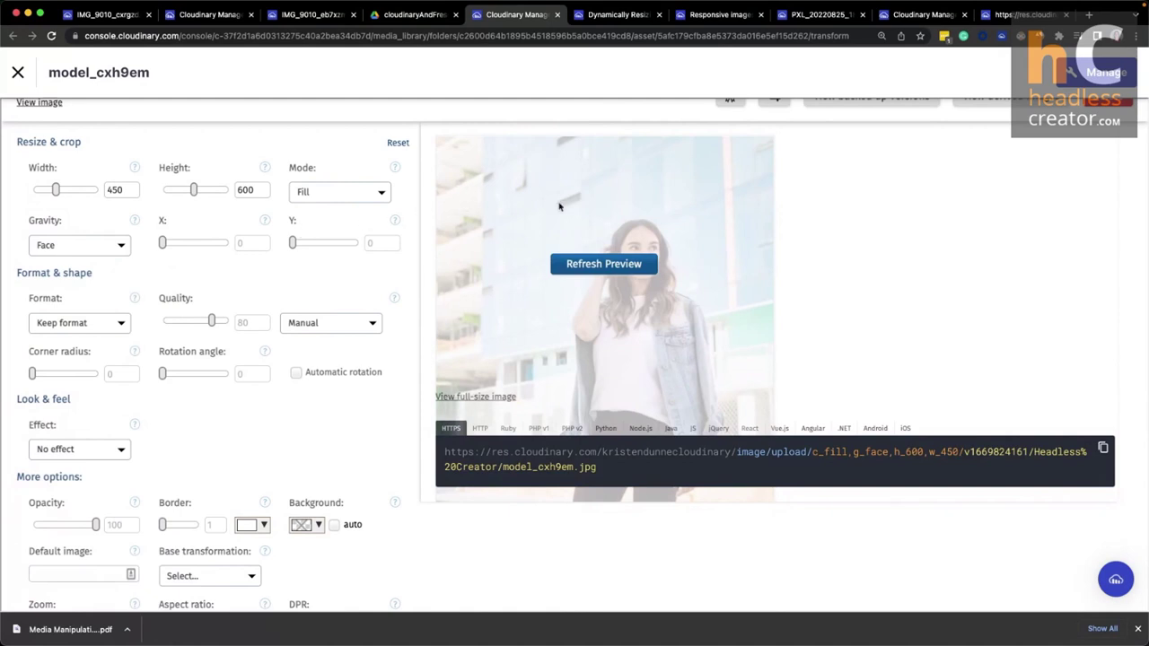
click(607, 271)
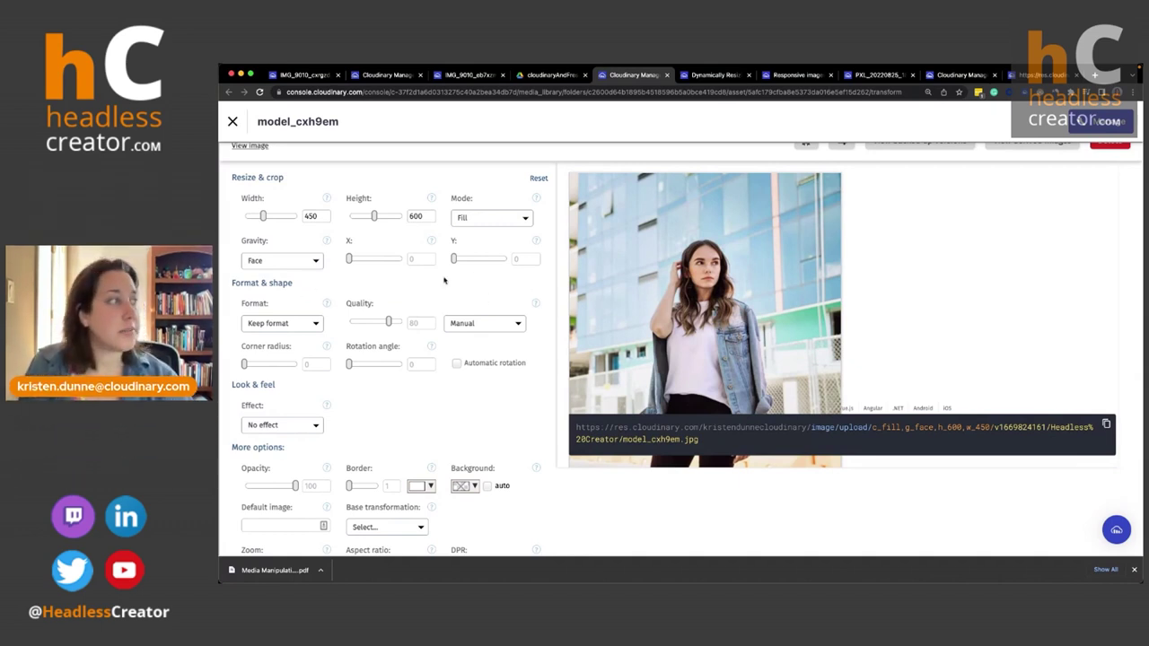
Change the model image's resize mode to Thumb and refresh the preview.
click(507, 219)
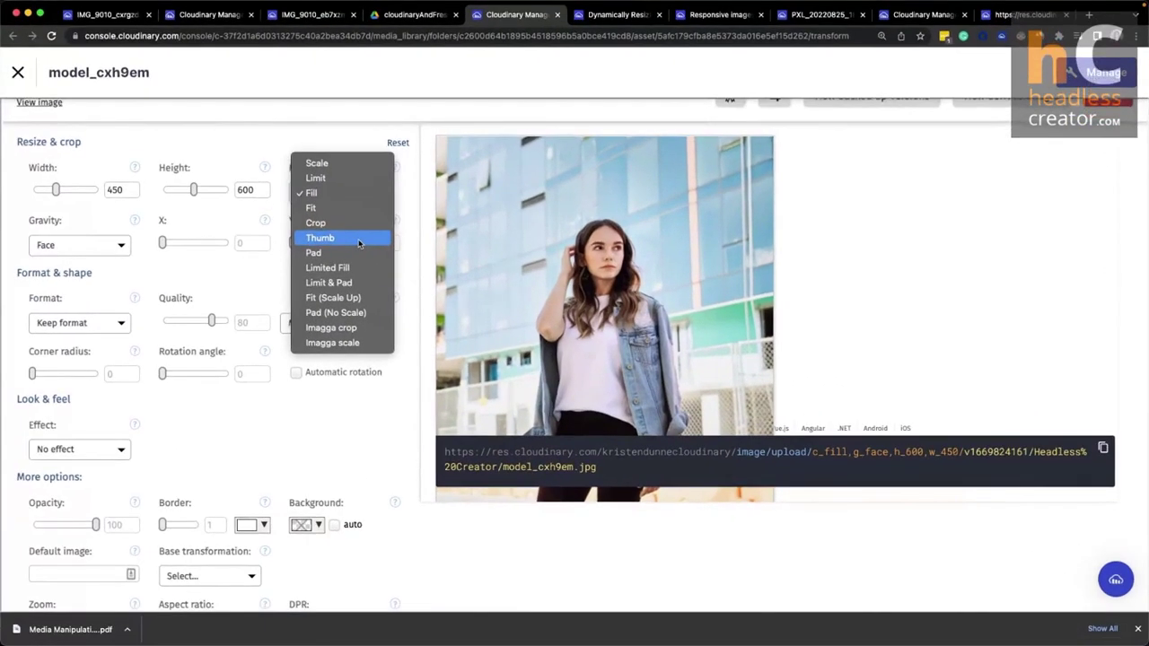
click(359, 238)
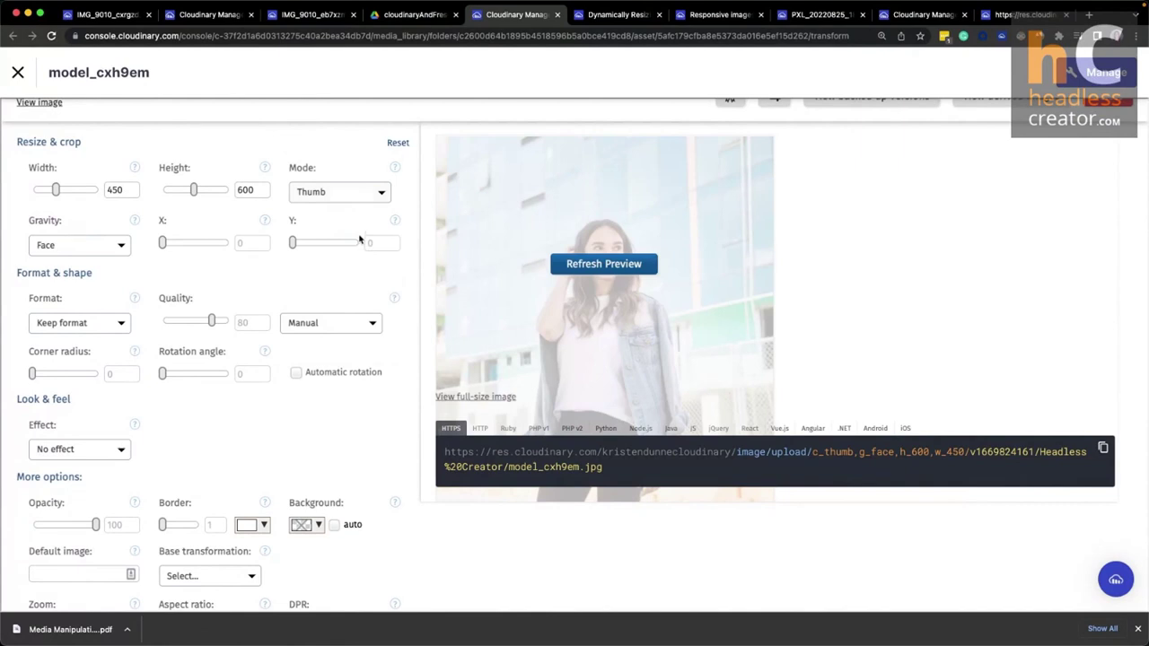
click(573, 268)
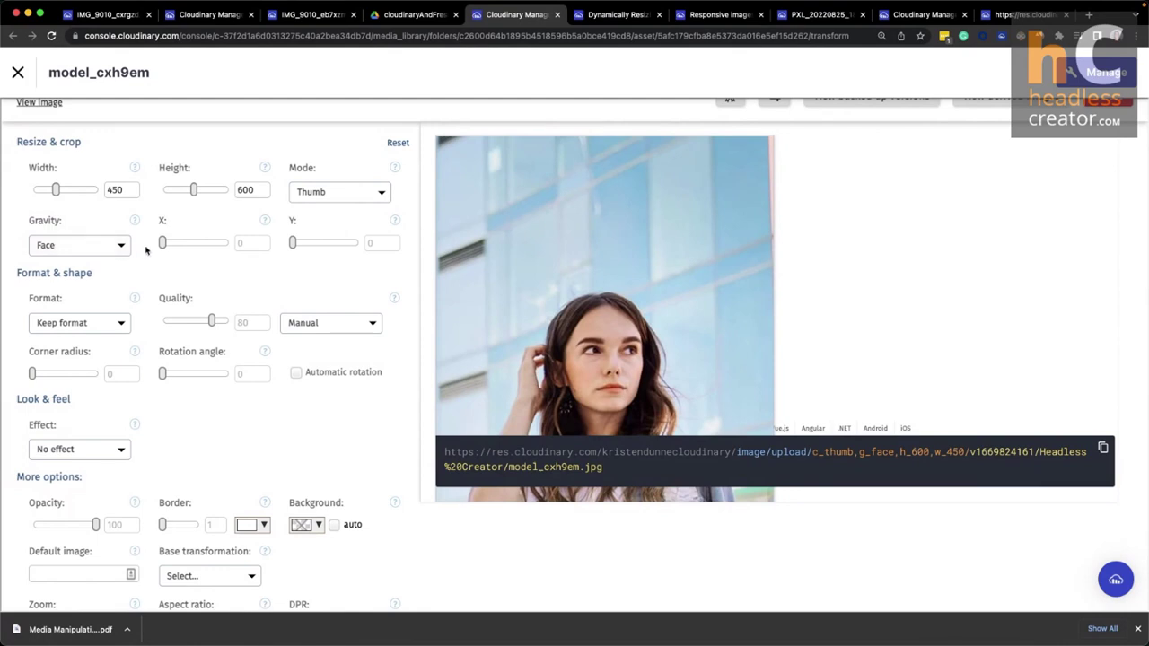
Set the model thumbnail's width and height to 250 each and refresh the preview.
double_click(129, 194)
text(250)
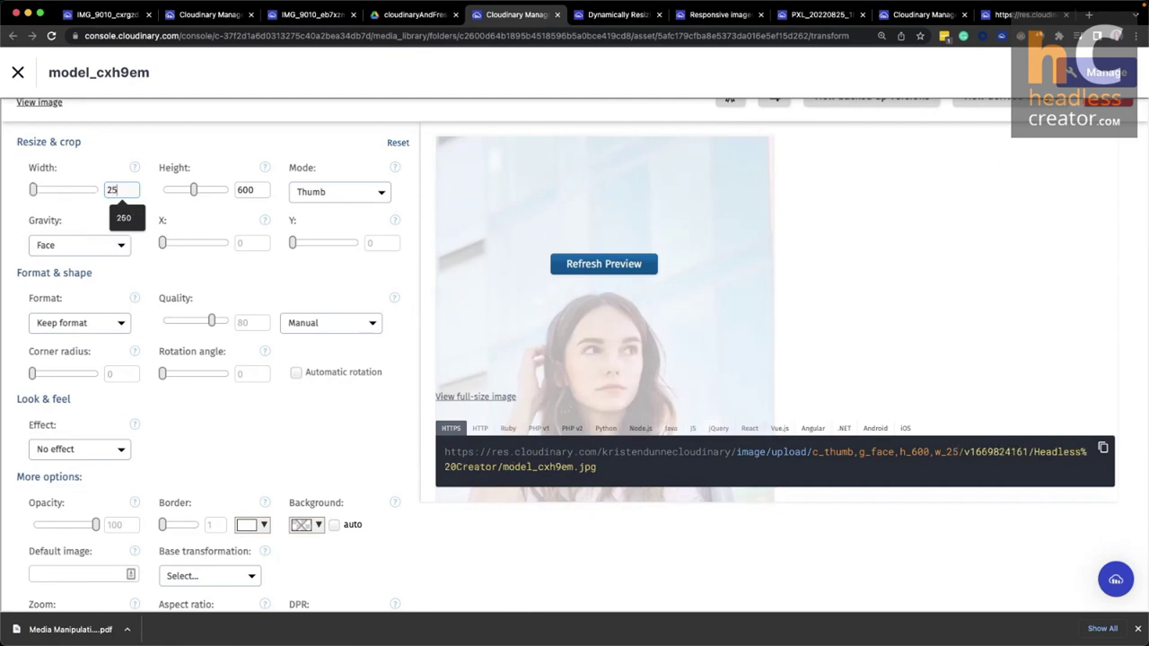
double_click(248, 191)
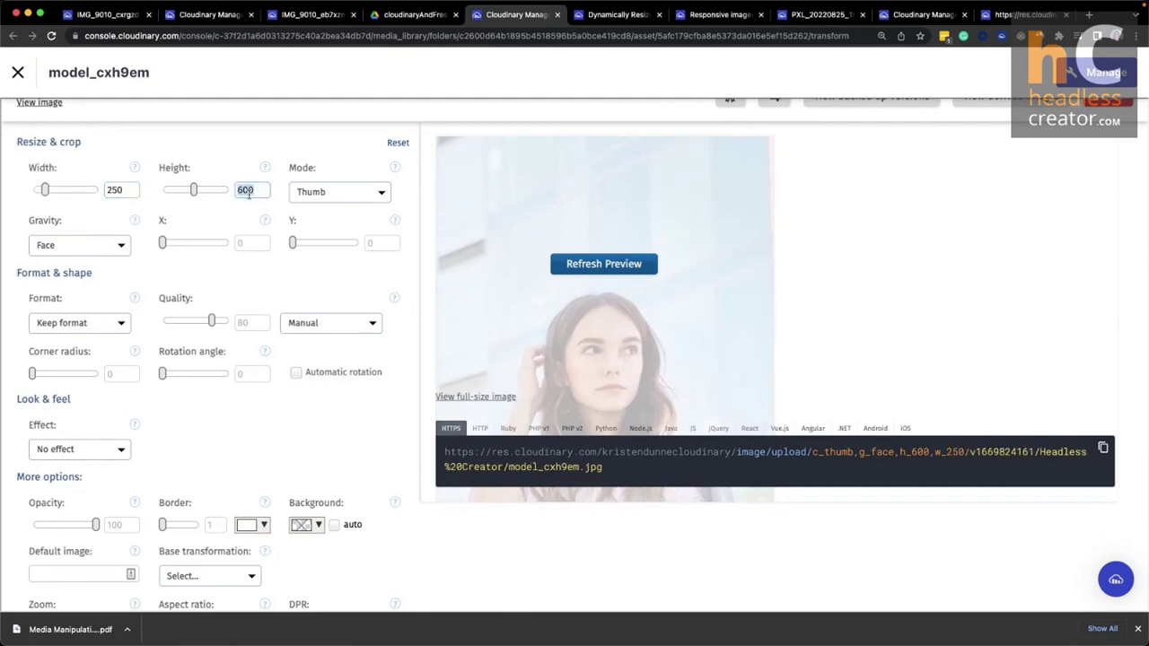
text(250)
click(624, 267)
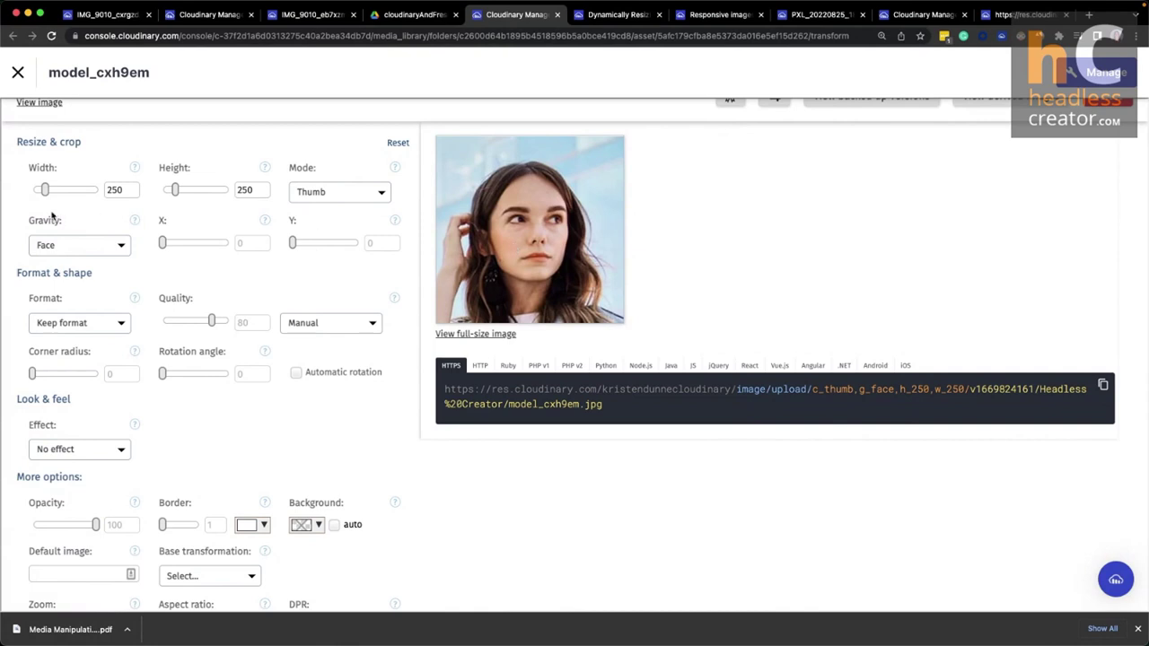
Review the gravity options available for the model image's crop.
click(49, 244)
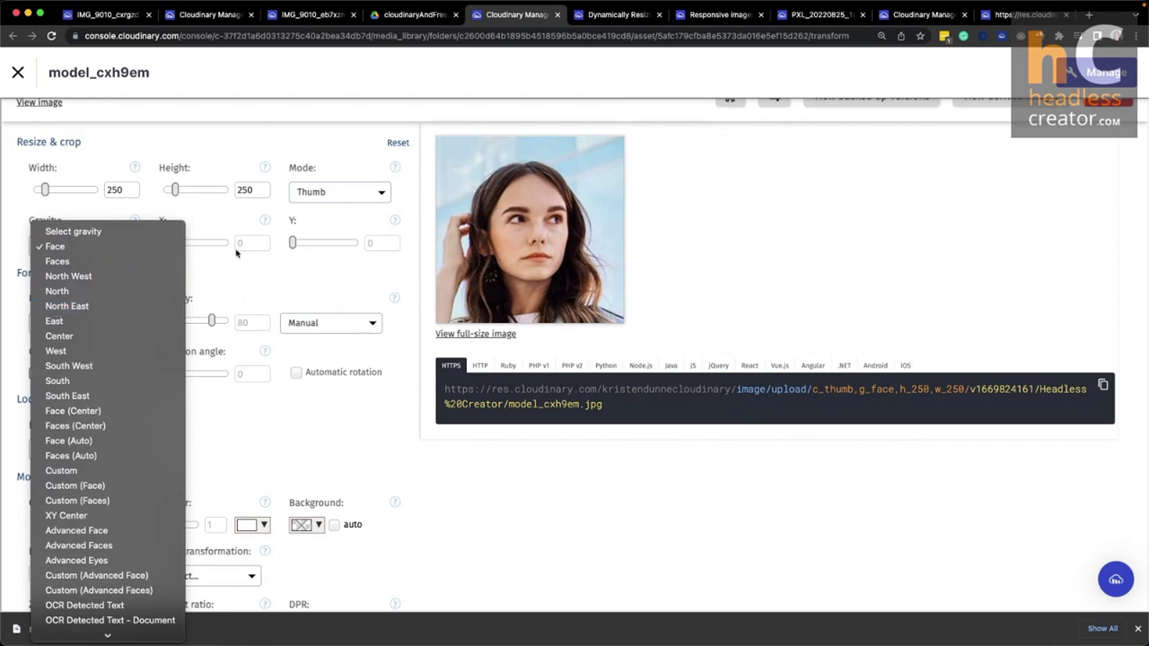
click(204, 285)
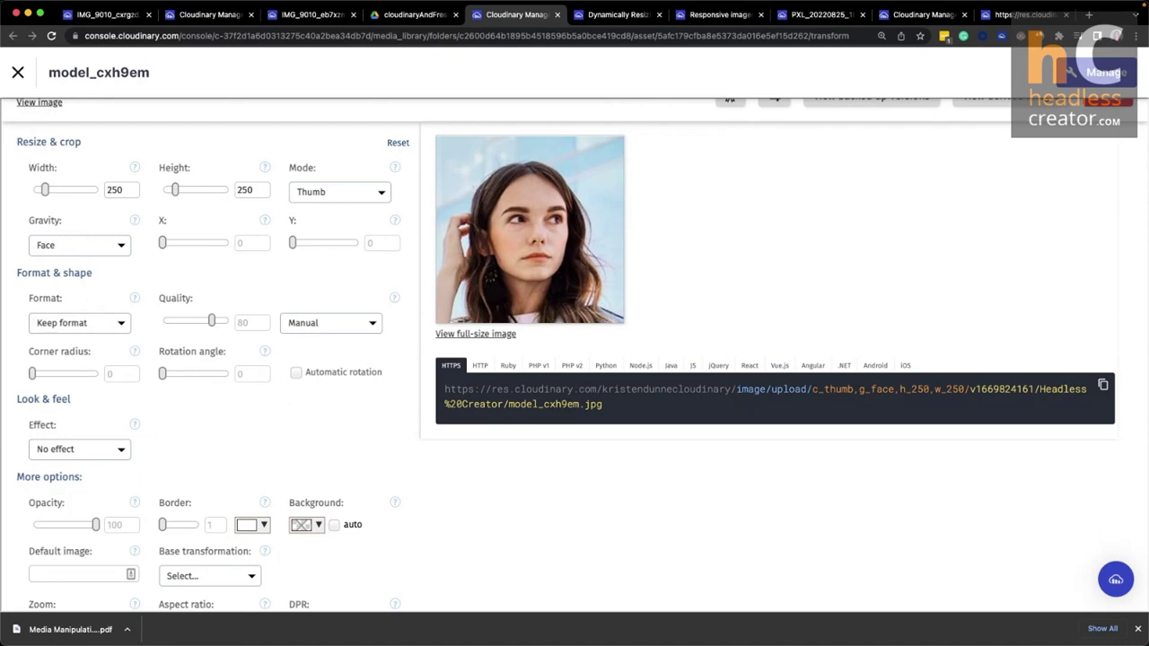
Turn the model image into a banner crop with Fill mode, width 600 and height 150, and refresh the preview.
click(356, 192)
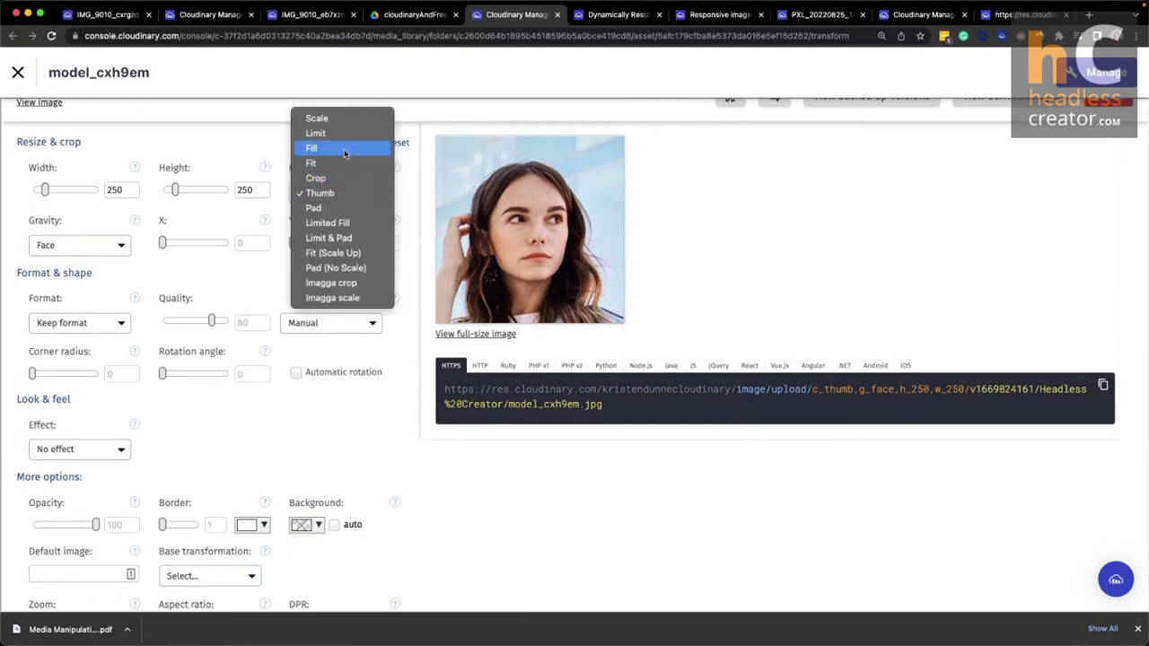
click(344, 149)
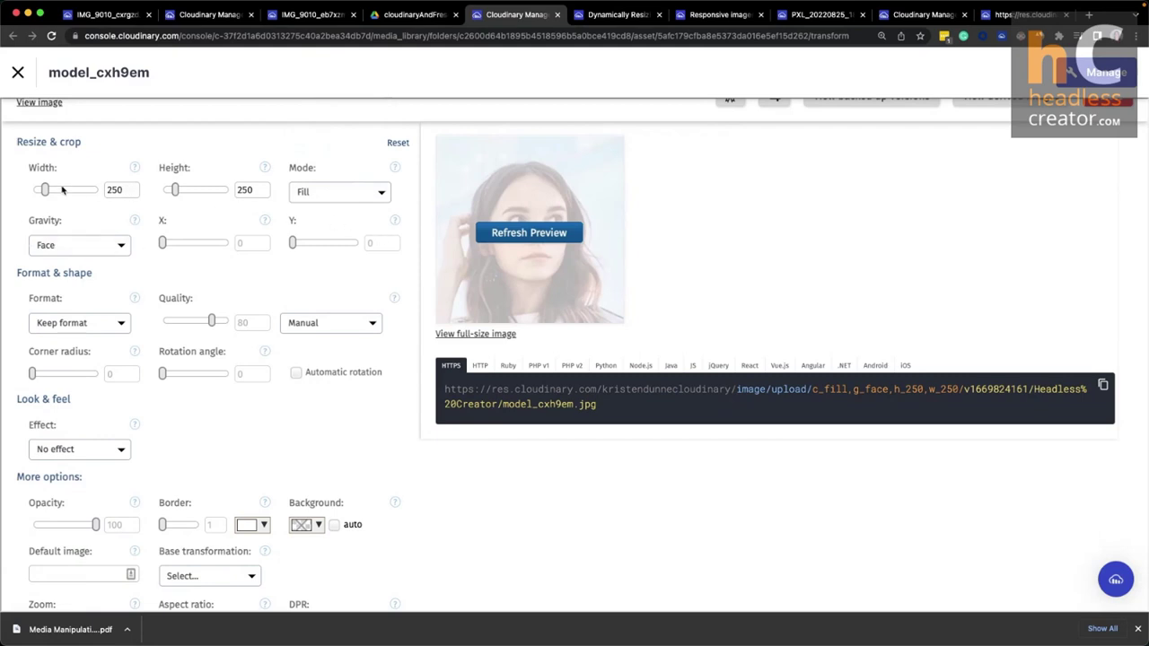
double_click(116, 189)
text(600)
double_click(249, 191)
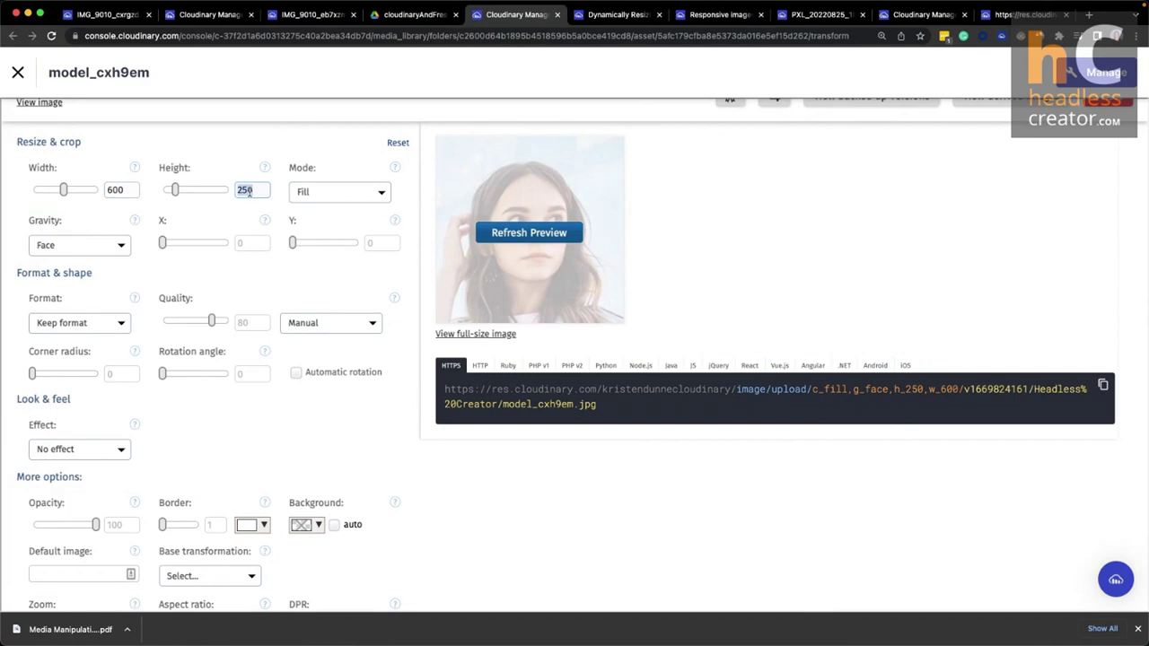
text(150)
click(528, 232)
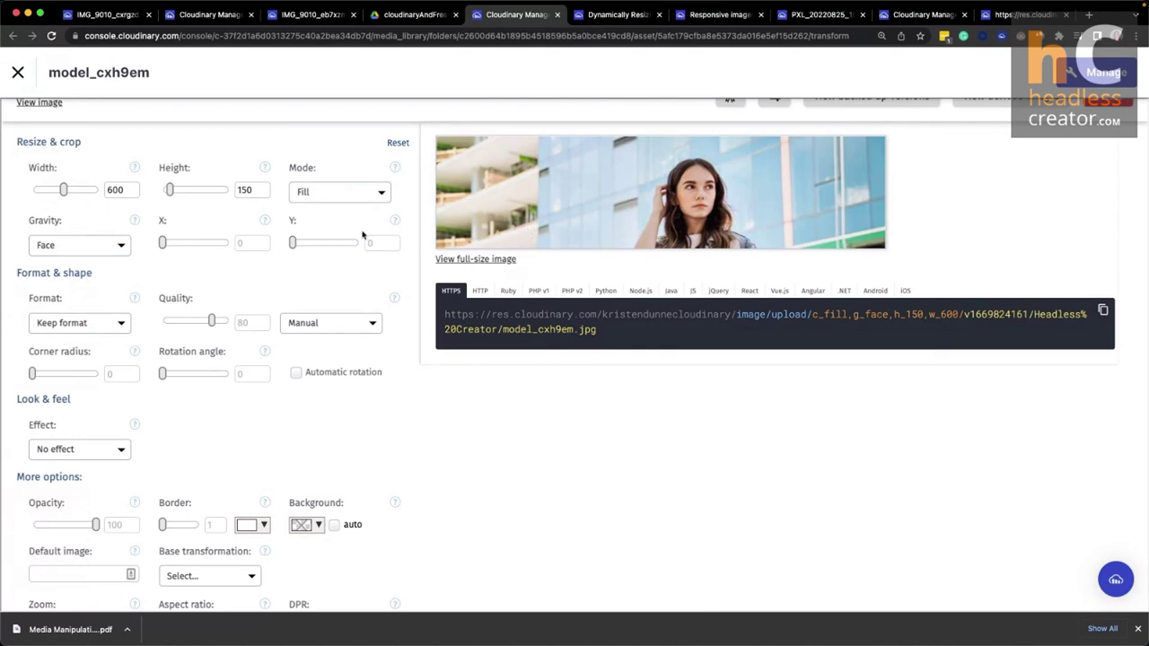
Examine the cropping modes offered in the documentation's resizing and cropping interactive demo.
click(614, 16)
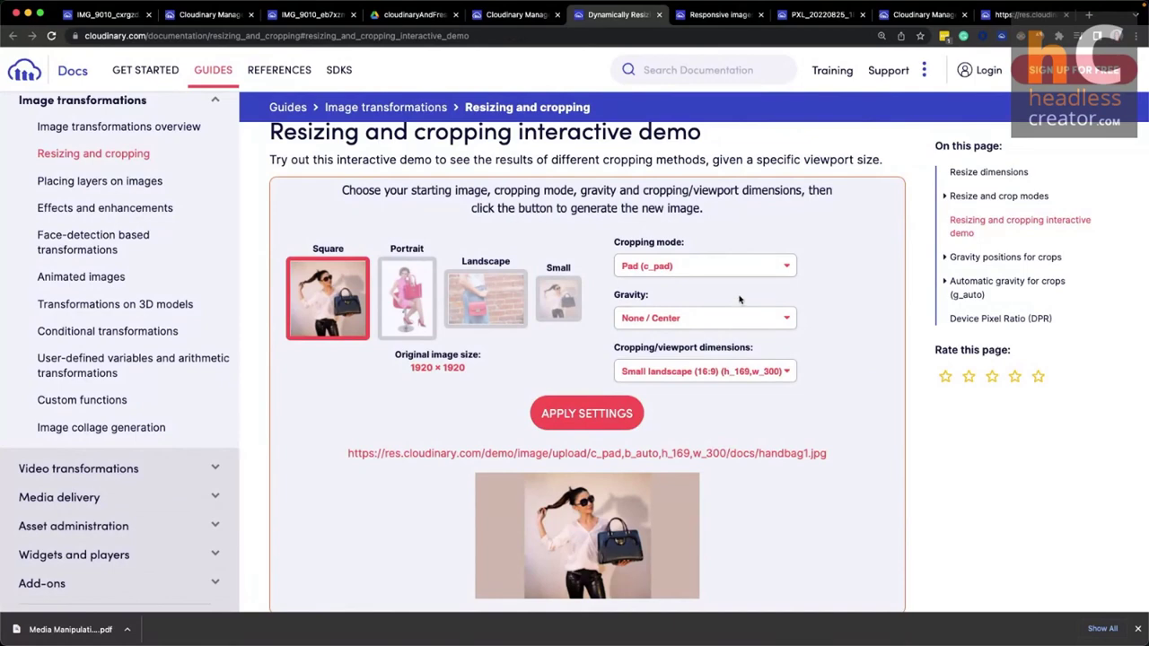
scroll(745, 296, down, 1)
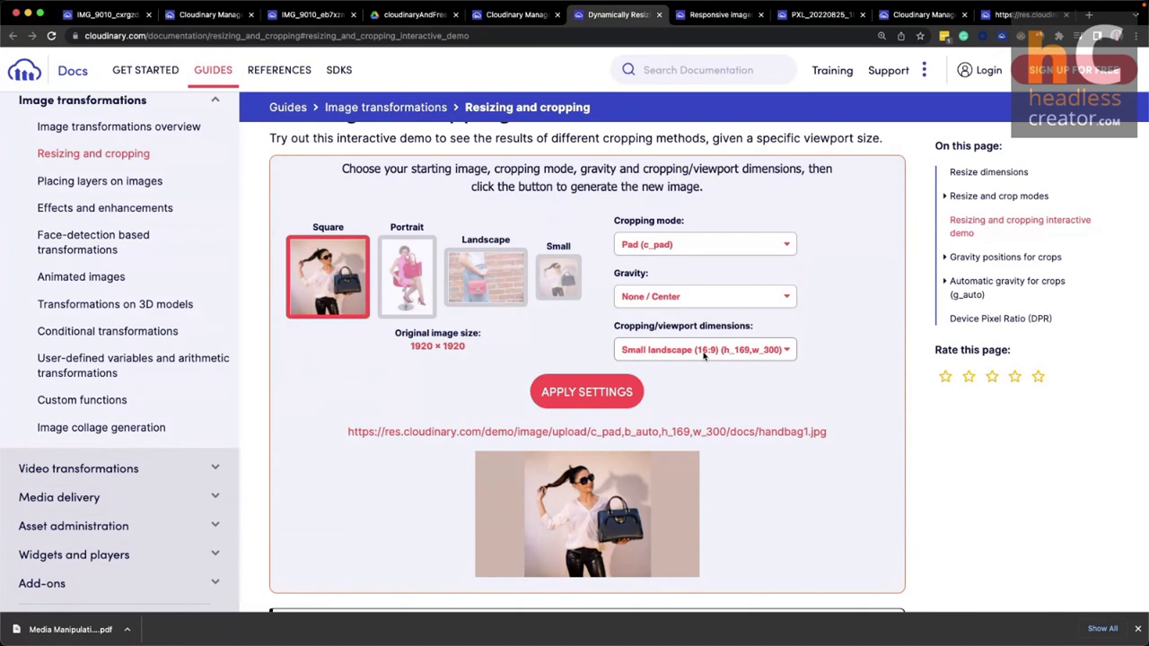
click(707, 243)
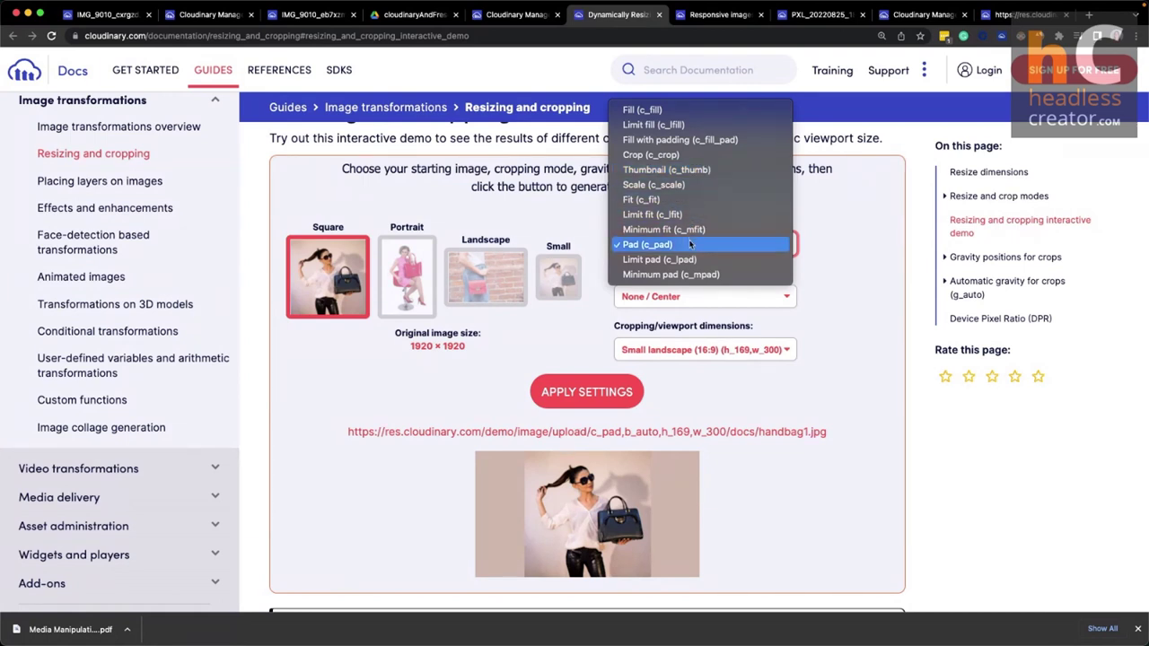
click(831, 329)
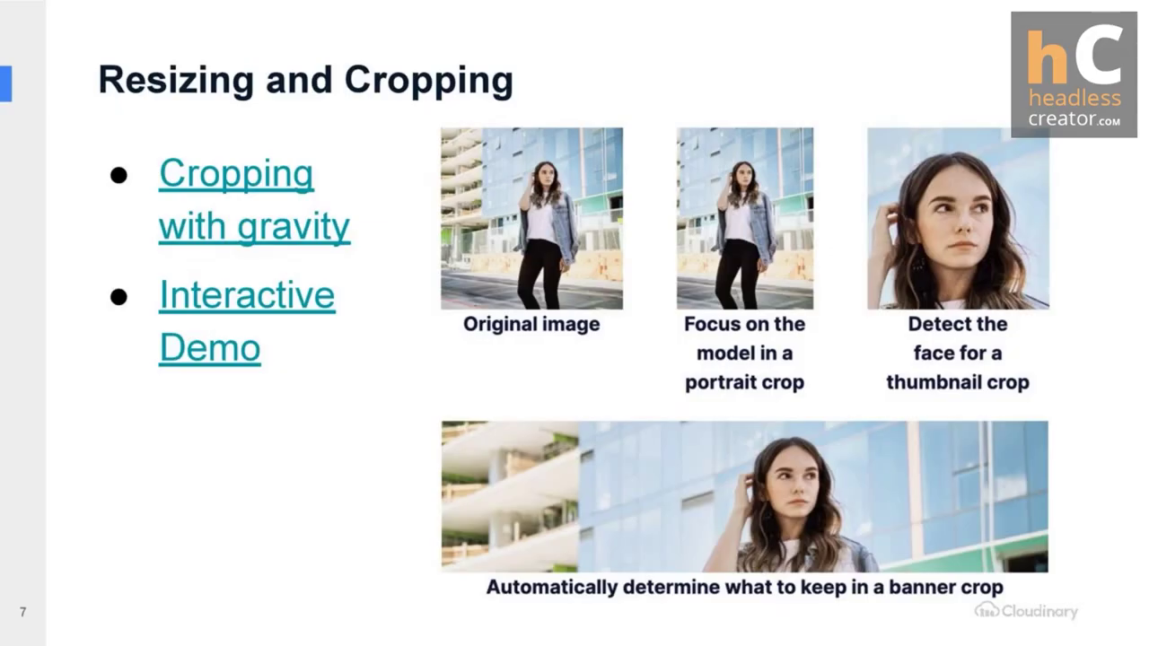
Advance the presentation to the Responsive Solutions slide.
key(Right)
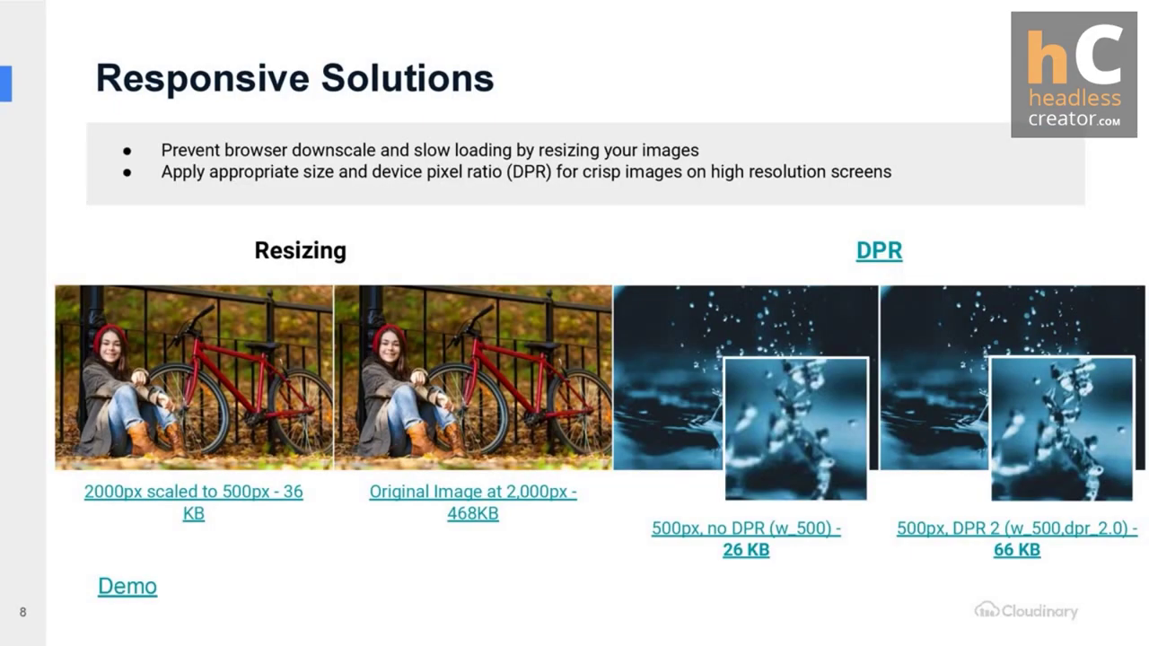
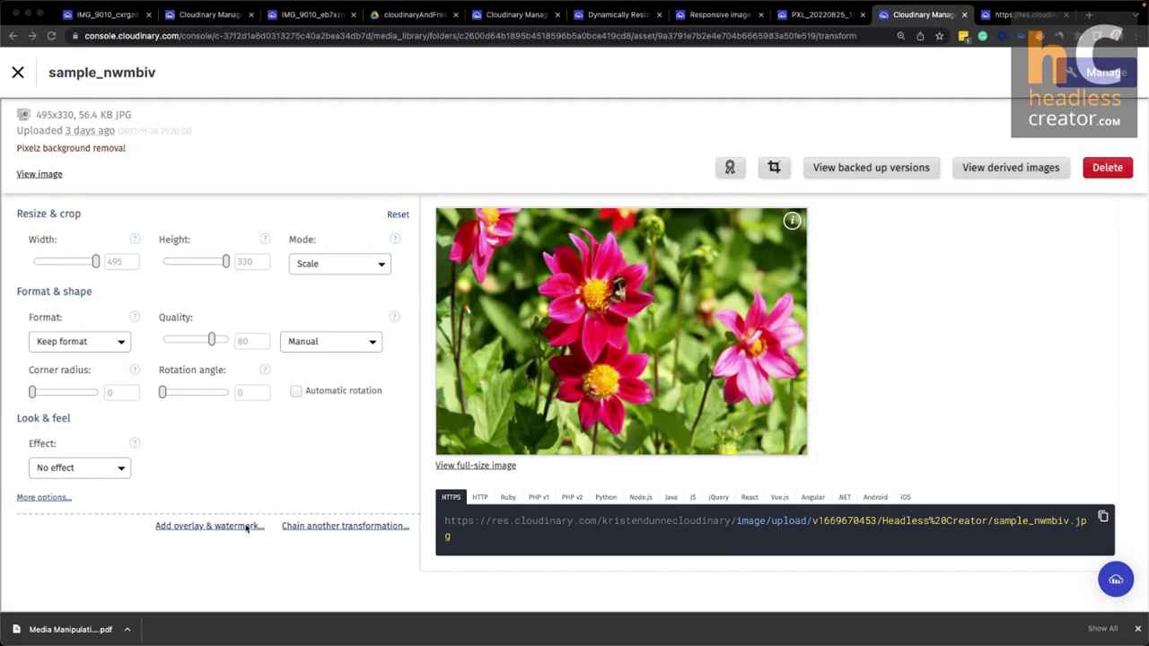
Add two image overlay layers to the sample_nwmbiv flower image.
click(246, 527)
scroll(256, 456, down, 1)
scroll(256, 456, down, 3)
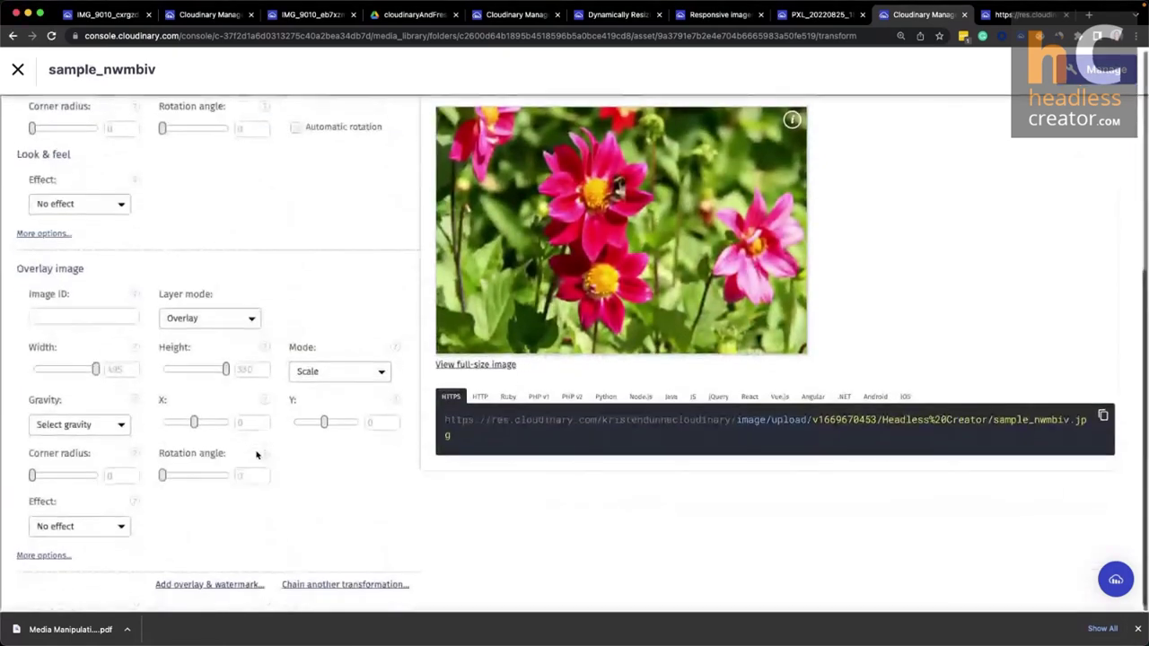
click(225, 583)
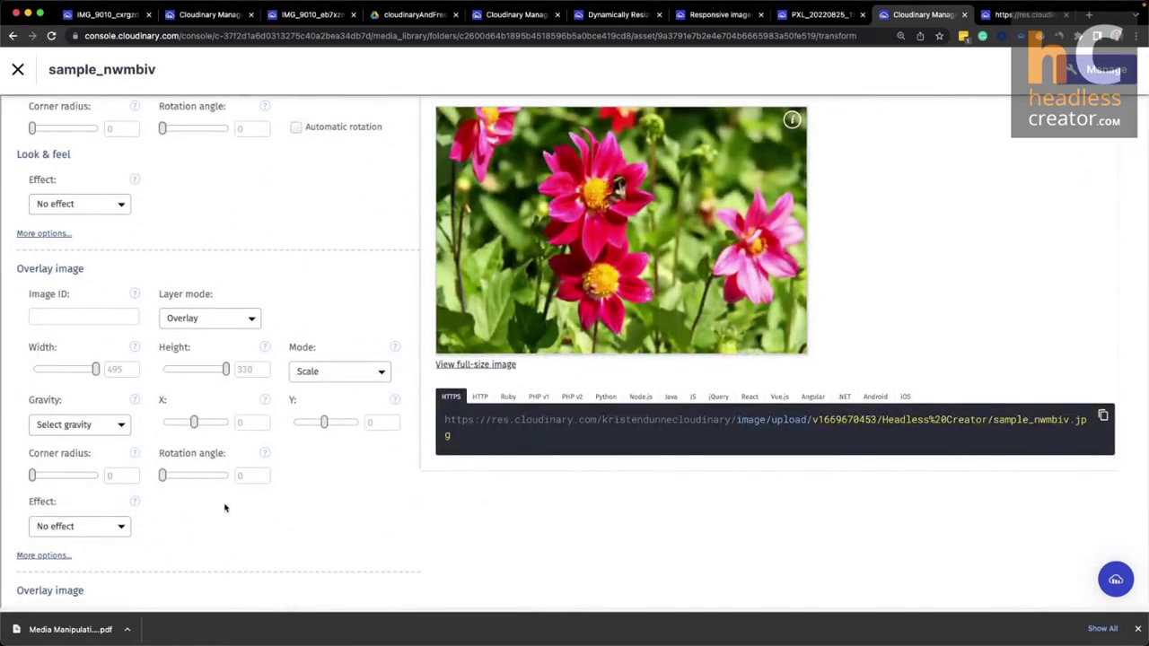
Set the second overlay's image ID to sample_watermark_or8bdo and refresh the flower image's preview.
scroll(225, 506, down, 3)
click(95, 438)
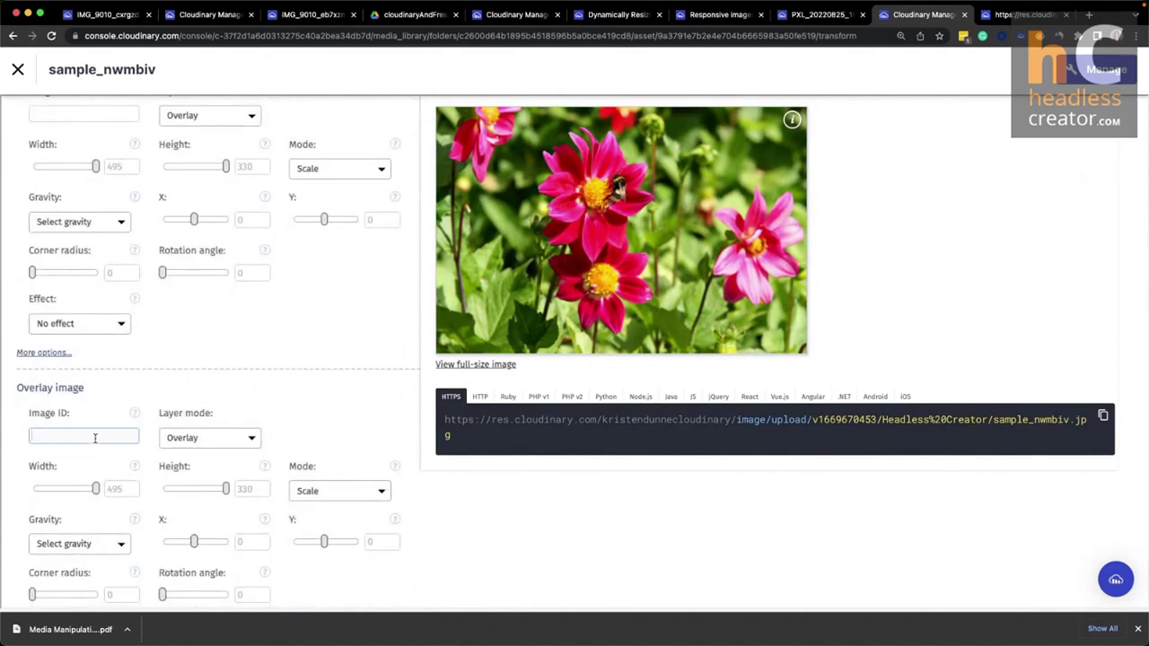
text(sample_watermark_or8bdo)
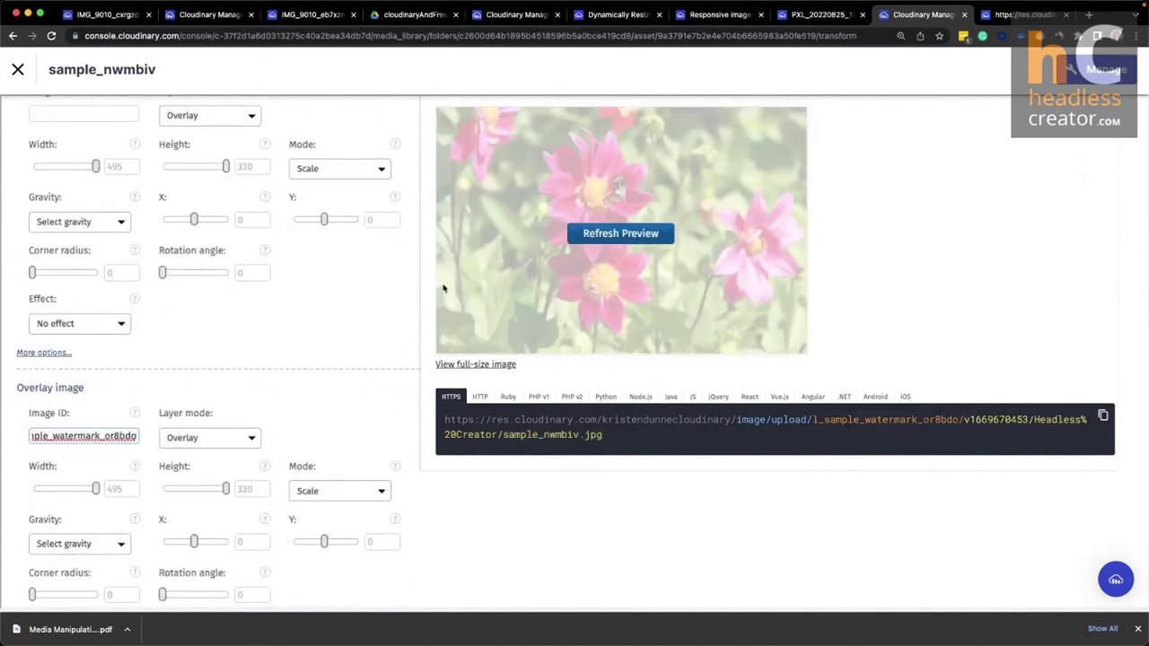
click(619, 233)
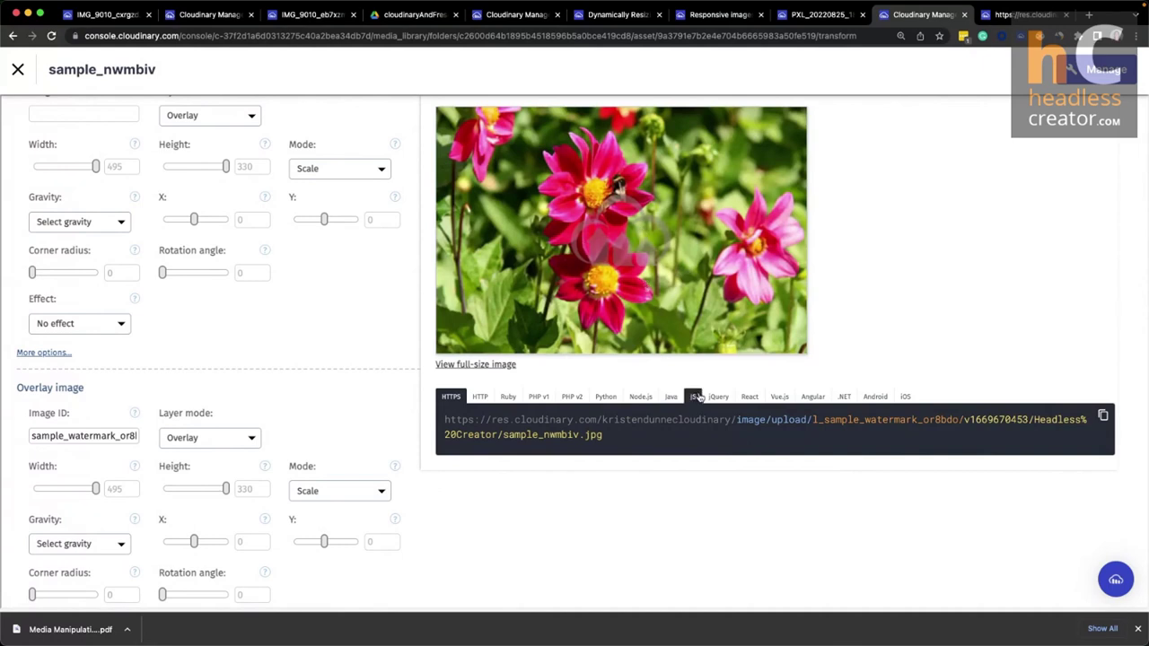
View the watermarked flower image through its delivery URL, and return to its transformation page.
click(708, 422)
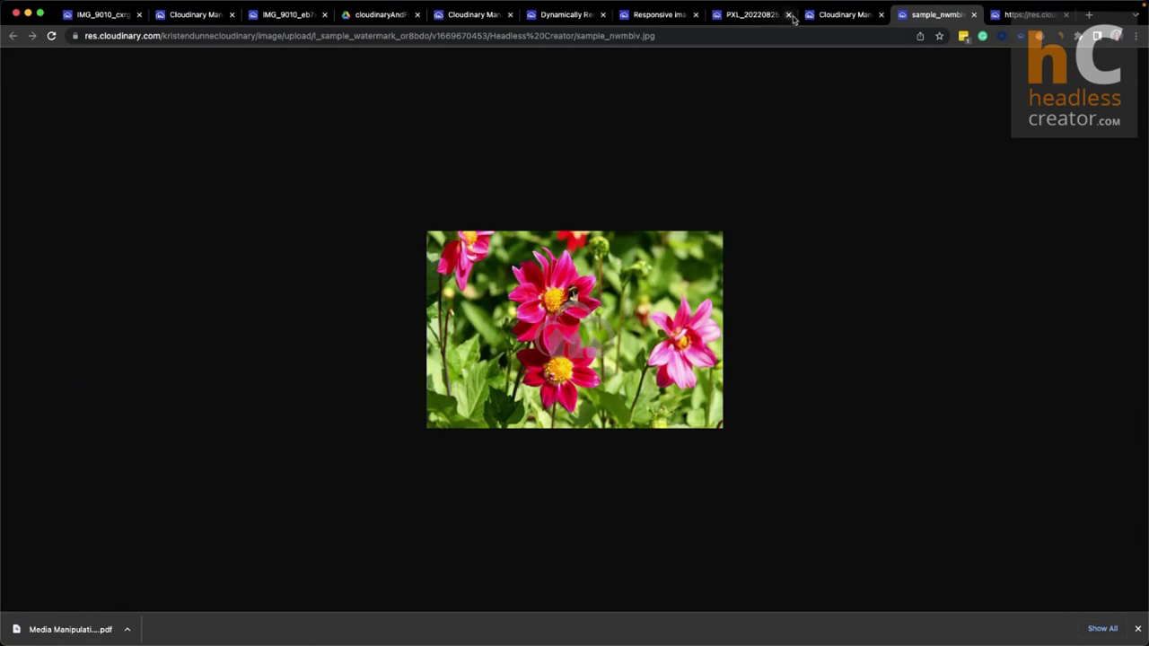
click(824, 15)
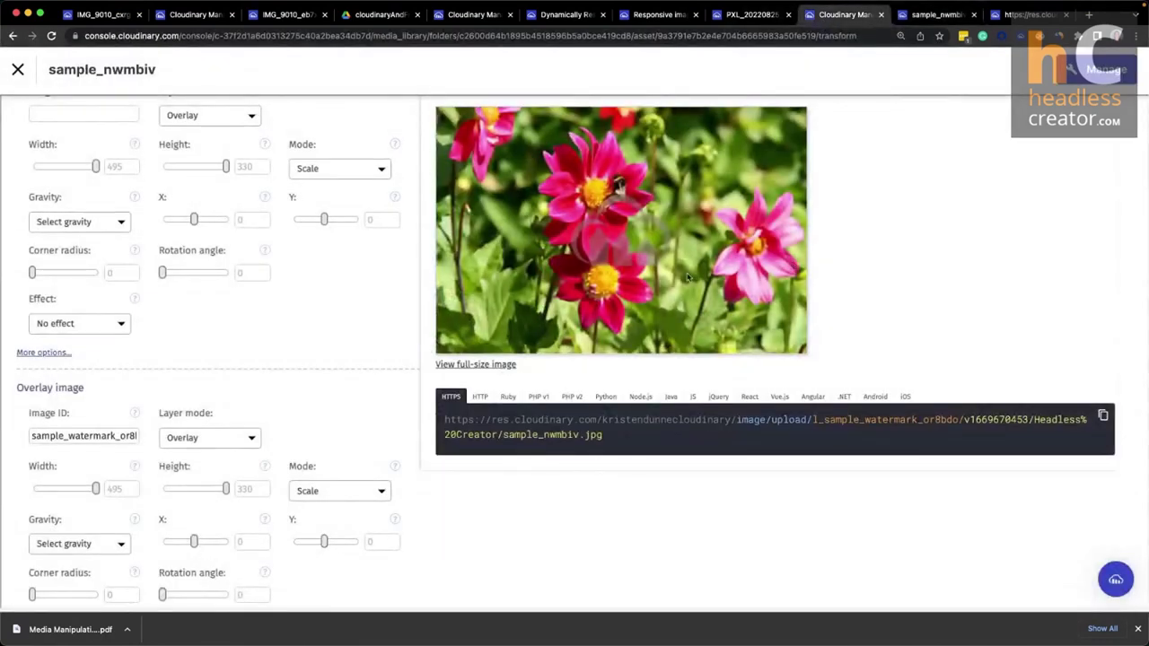
Set the watermark overlay's gravity to North West and refresh the preview.
scroll(154, 426, down, 3)
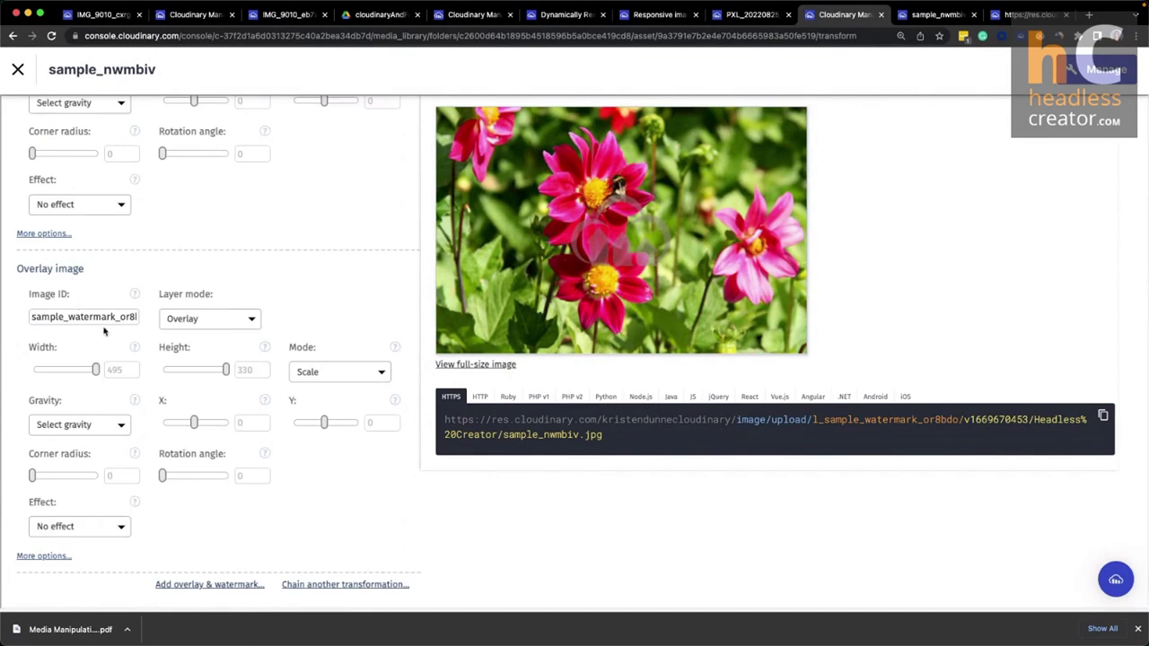
click(107, 427)
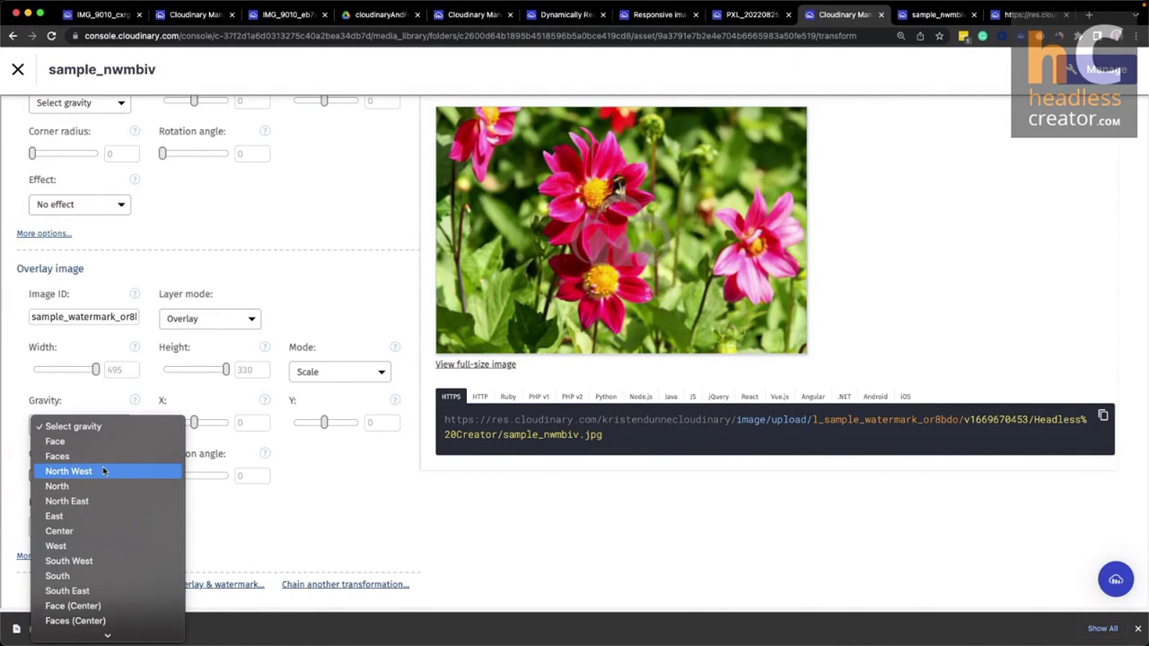
click(104, 471)
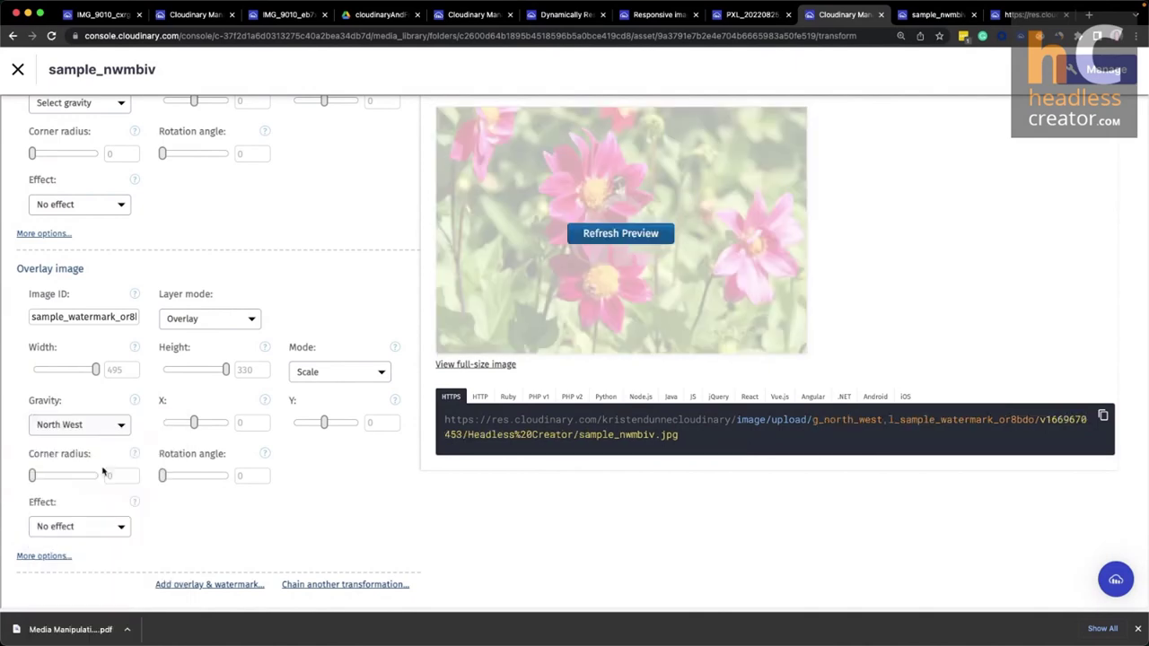
click(624, 233)
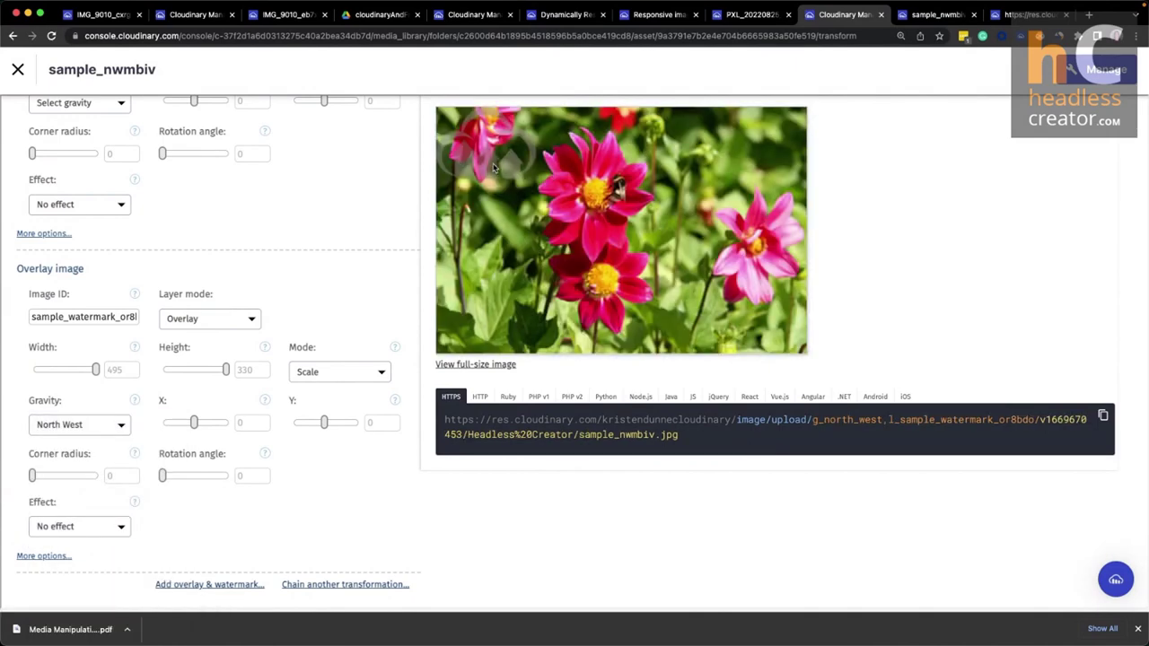
Set the watermark overlay's width to 100 and refresh the preview.
click(113, 364)
double_click(113, 365)
text(100)
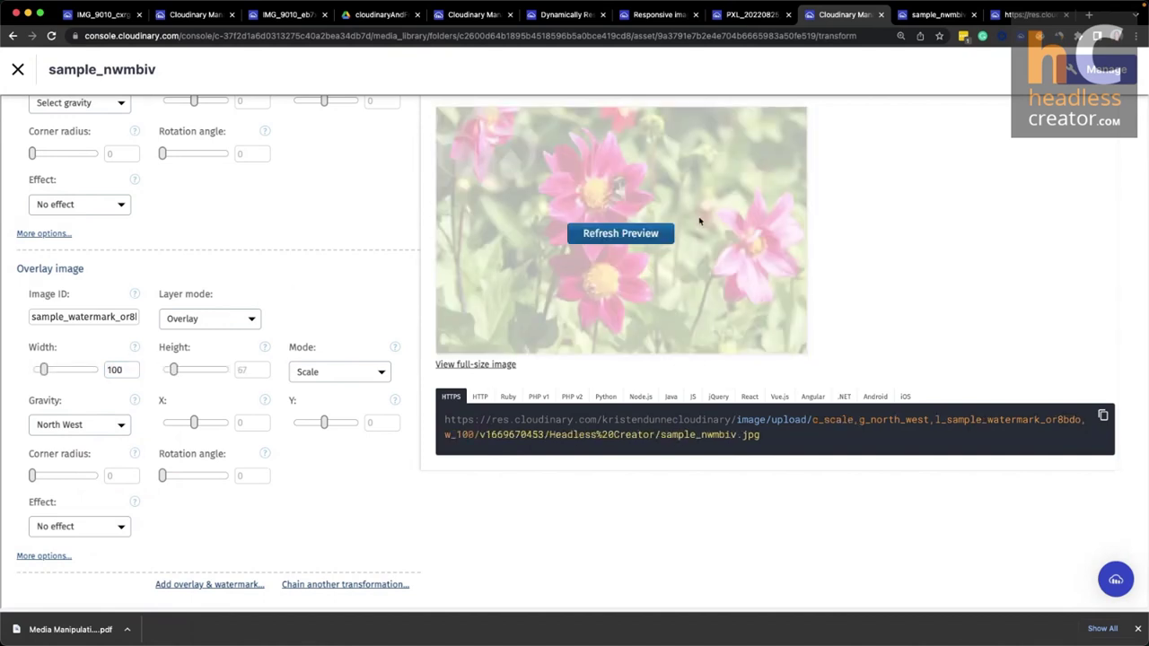
click(650, 233)
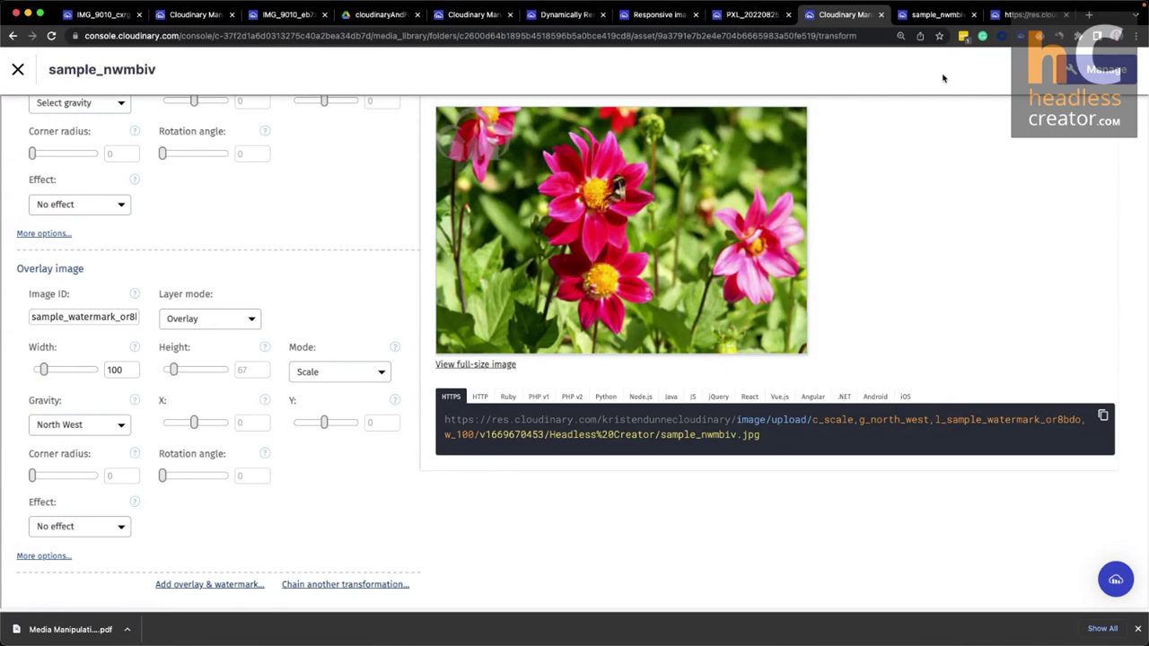
Open the spliced cat and dog video, play it through the transition between the clips, and pause it.
click(923, 16)
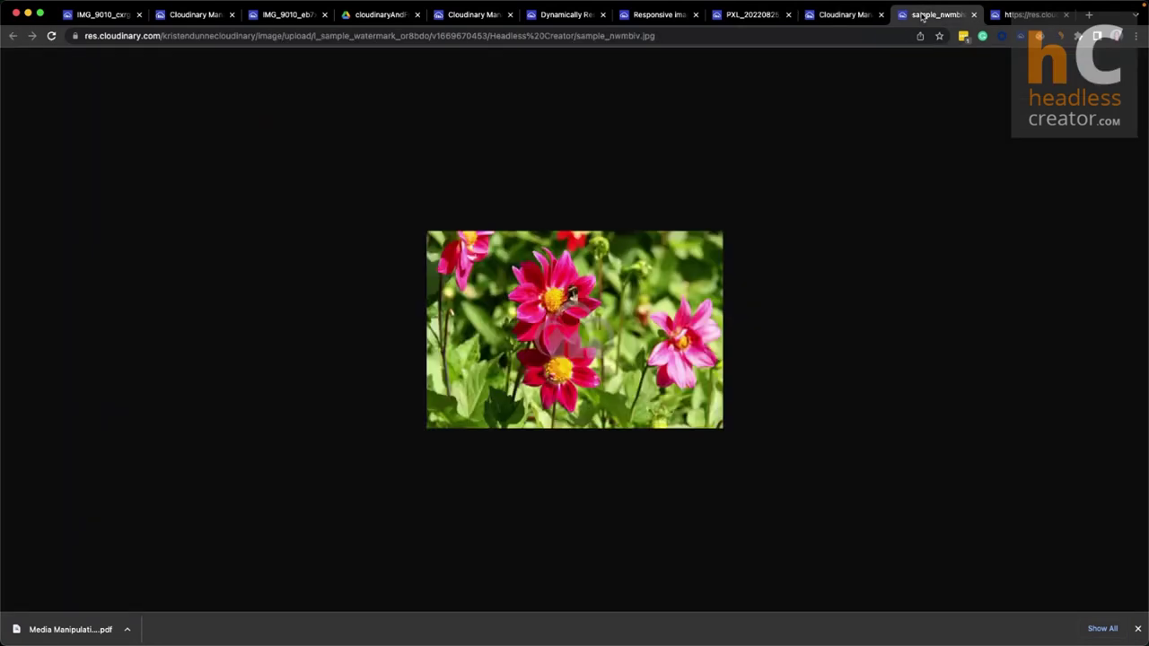
click(1040, 18)
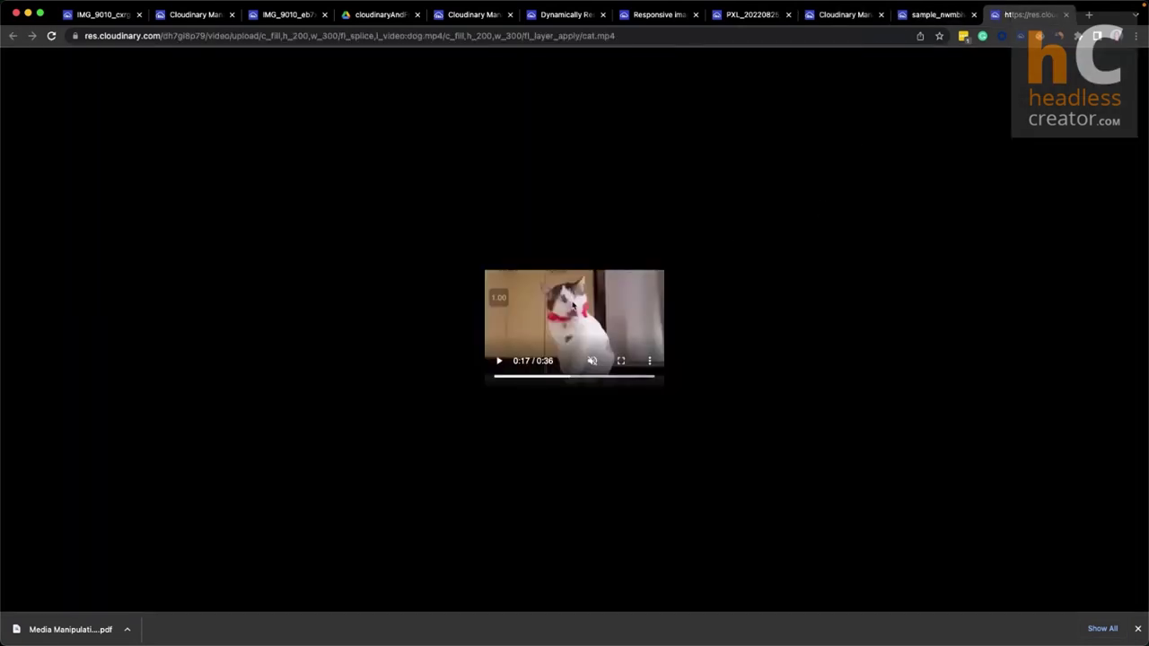
click(496, 361)
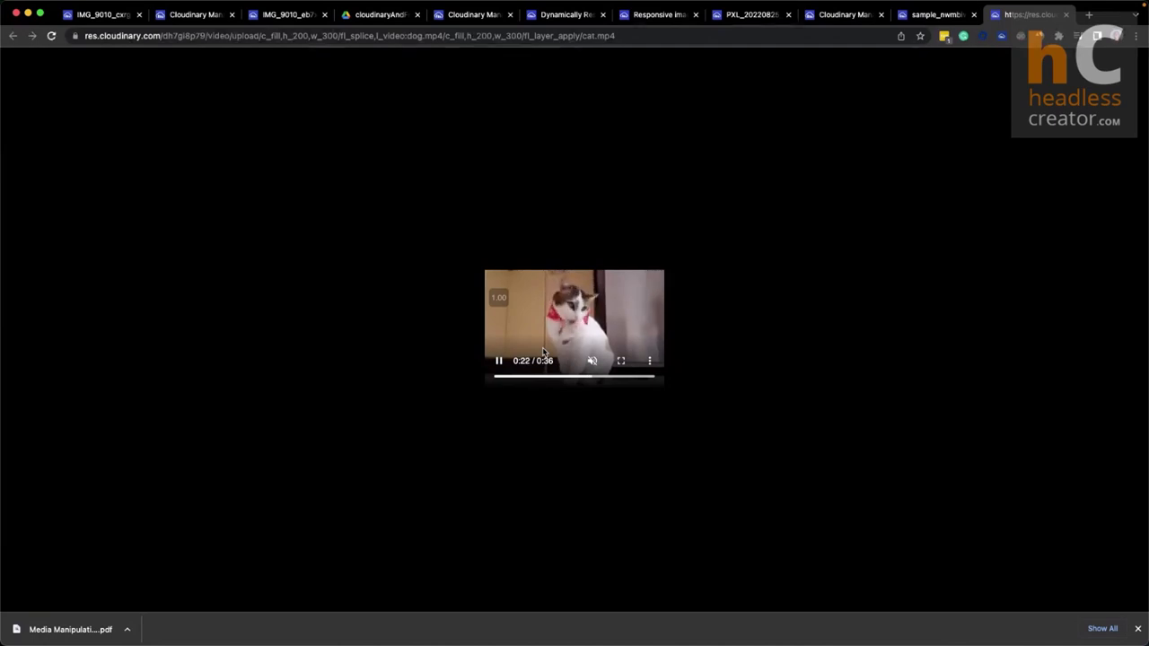
click(496, 362)
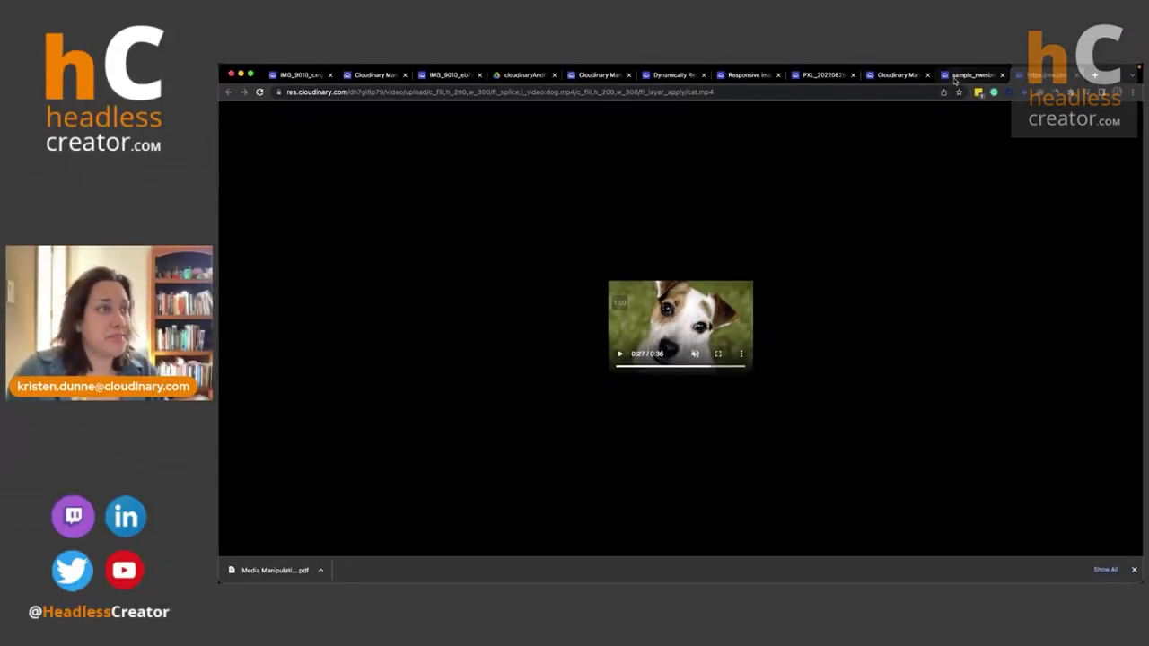
Highlight the dog.mp4, cat.mp4 and fl_splice parts of the spliced video's delivery URL in turn.
click(955, 76)
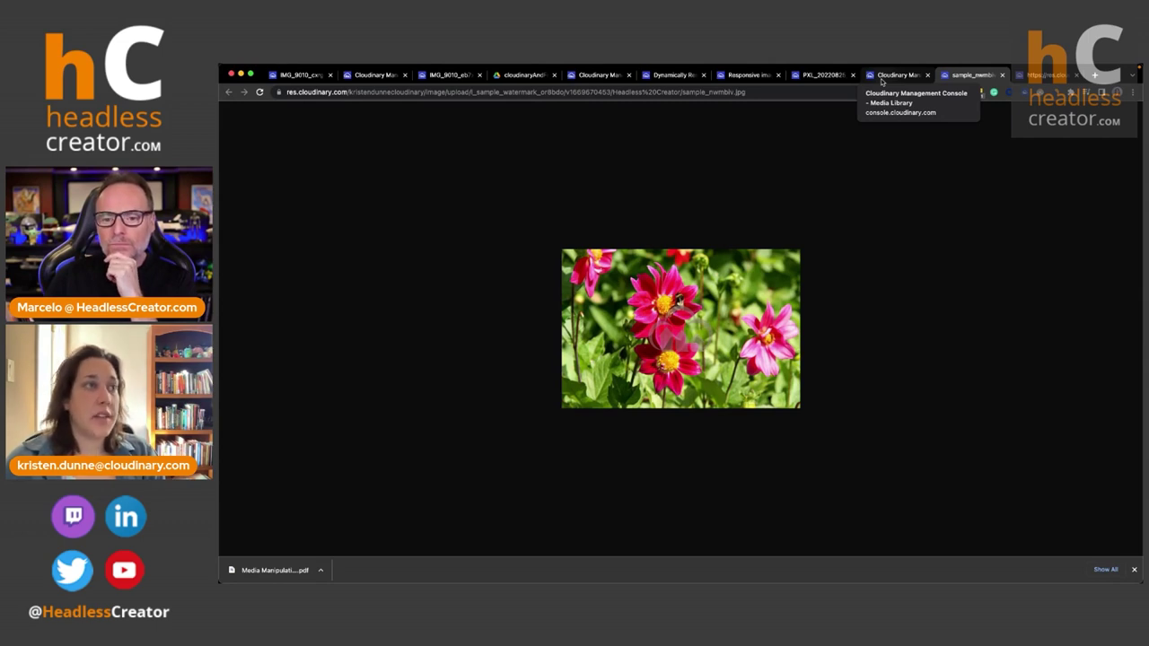
click(1058, 74)
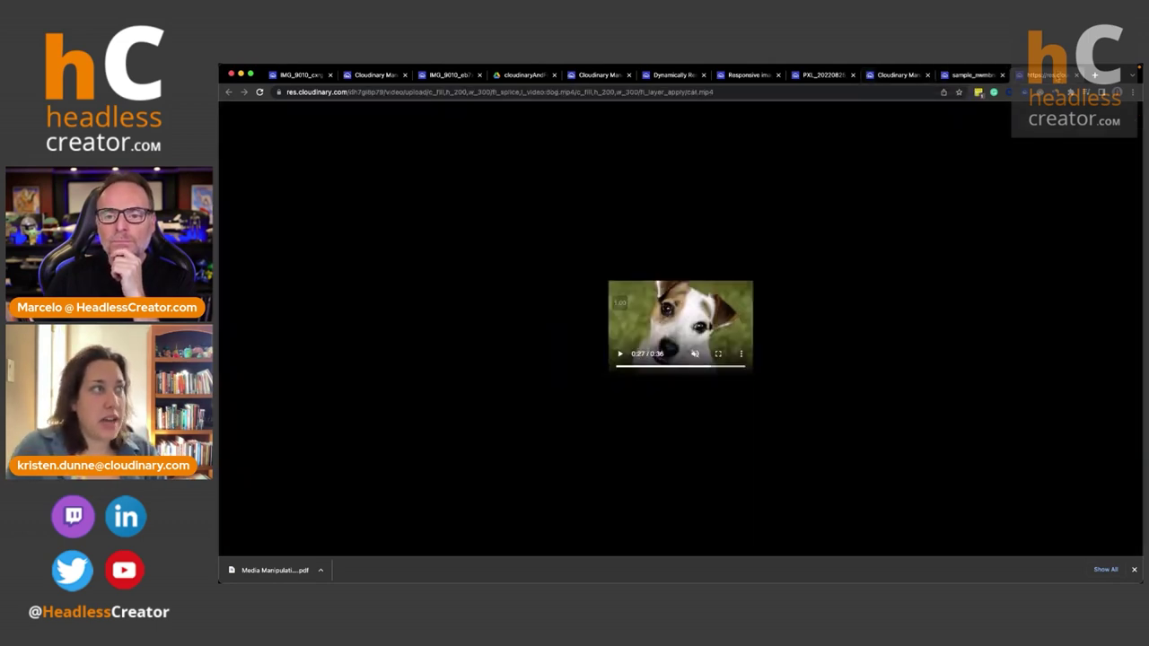
click(662, 91)
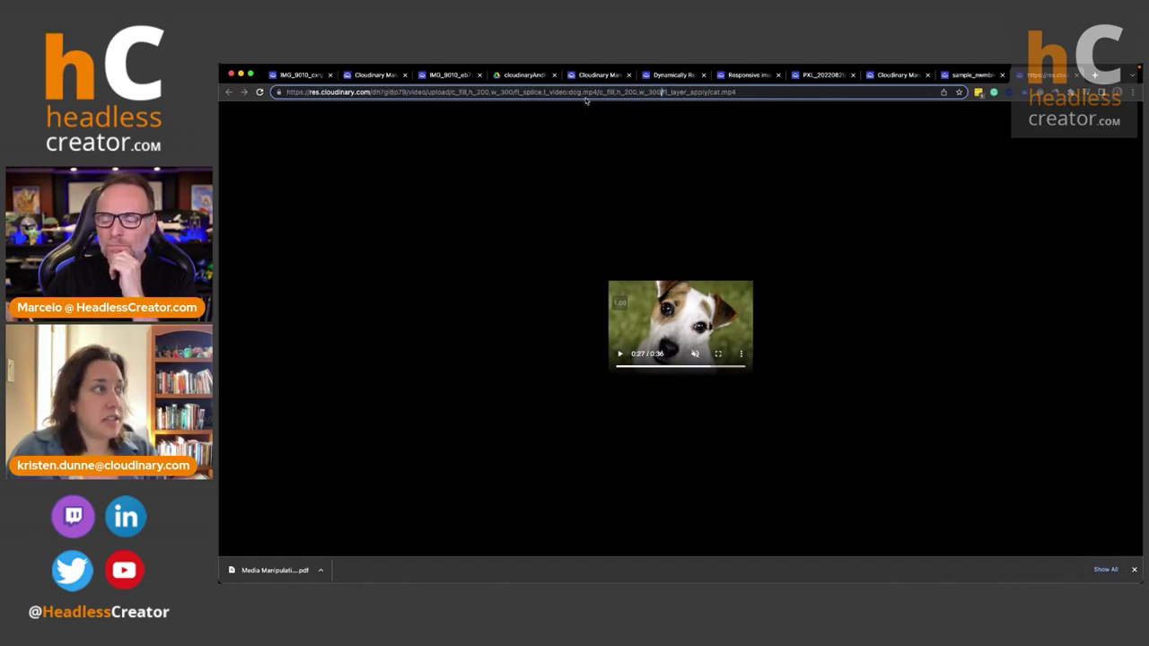
drag(569, 90, 593, 90)
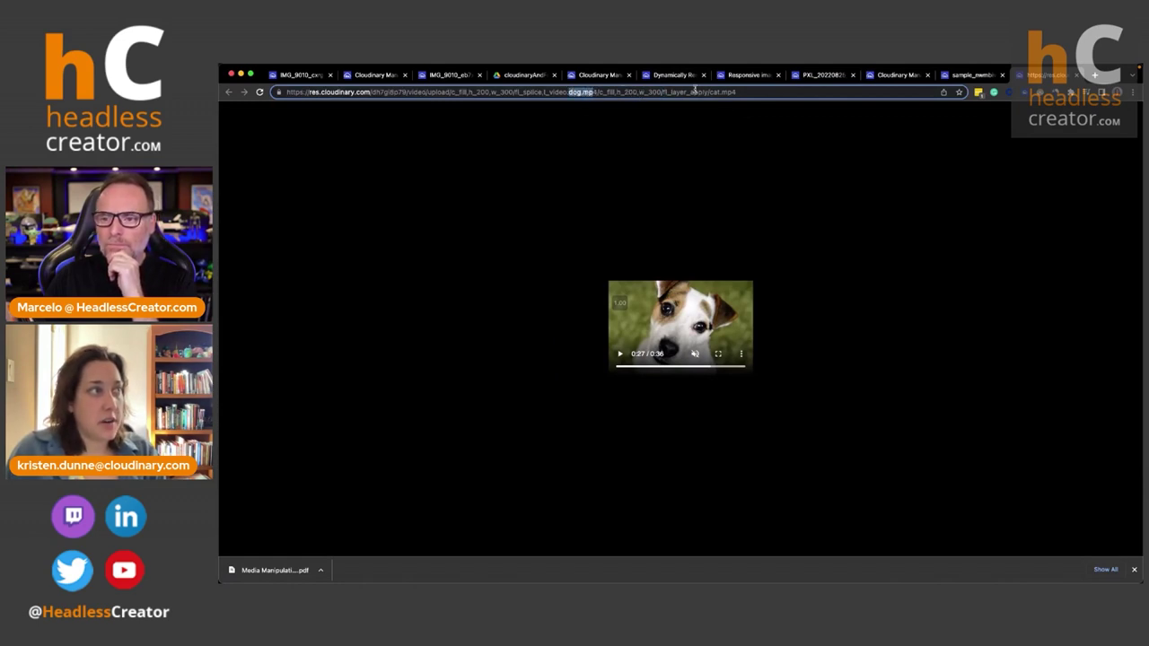
drag(710, 92, 734, 92)
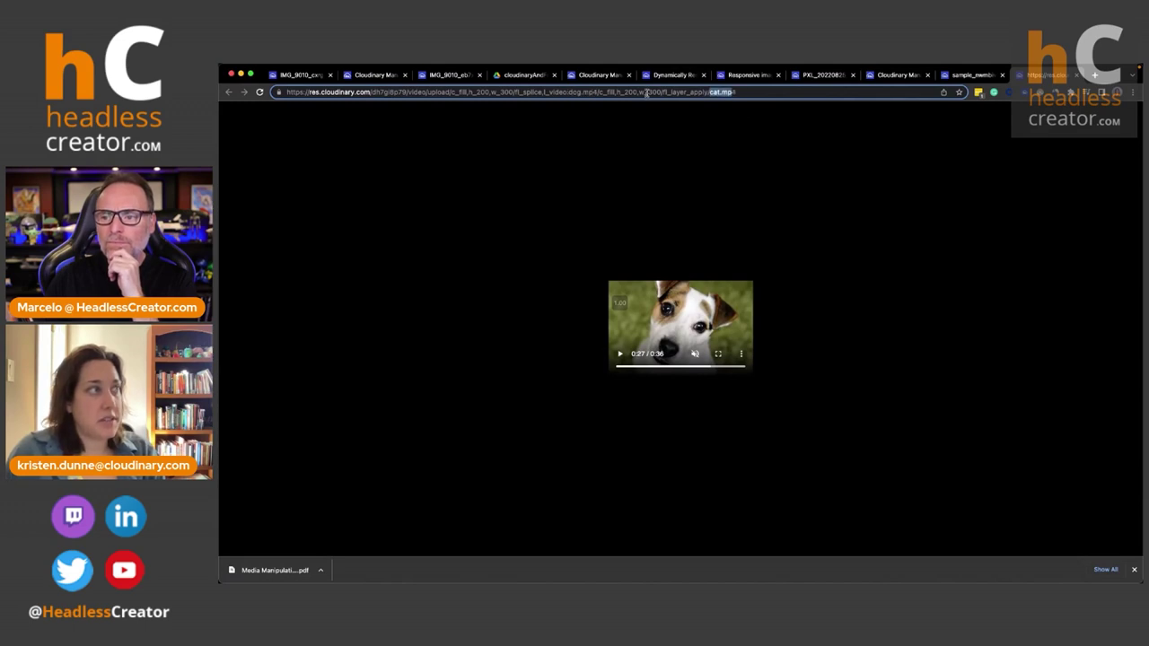
double_click(529, 92)
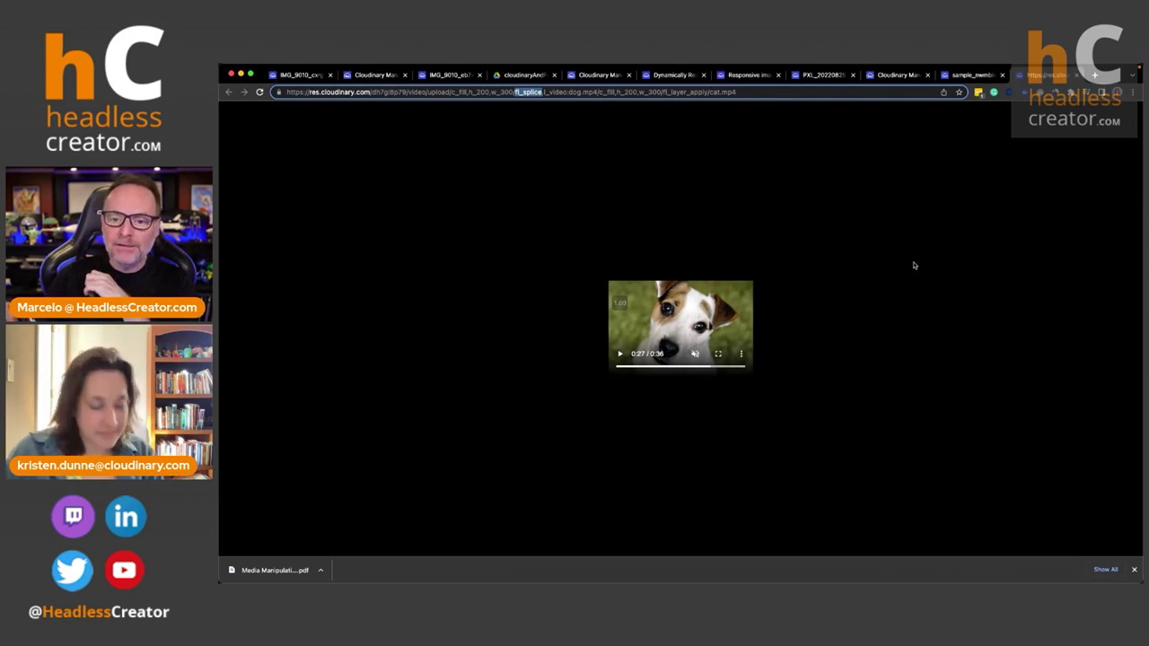
mouse_move(1007, 66)
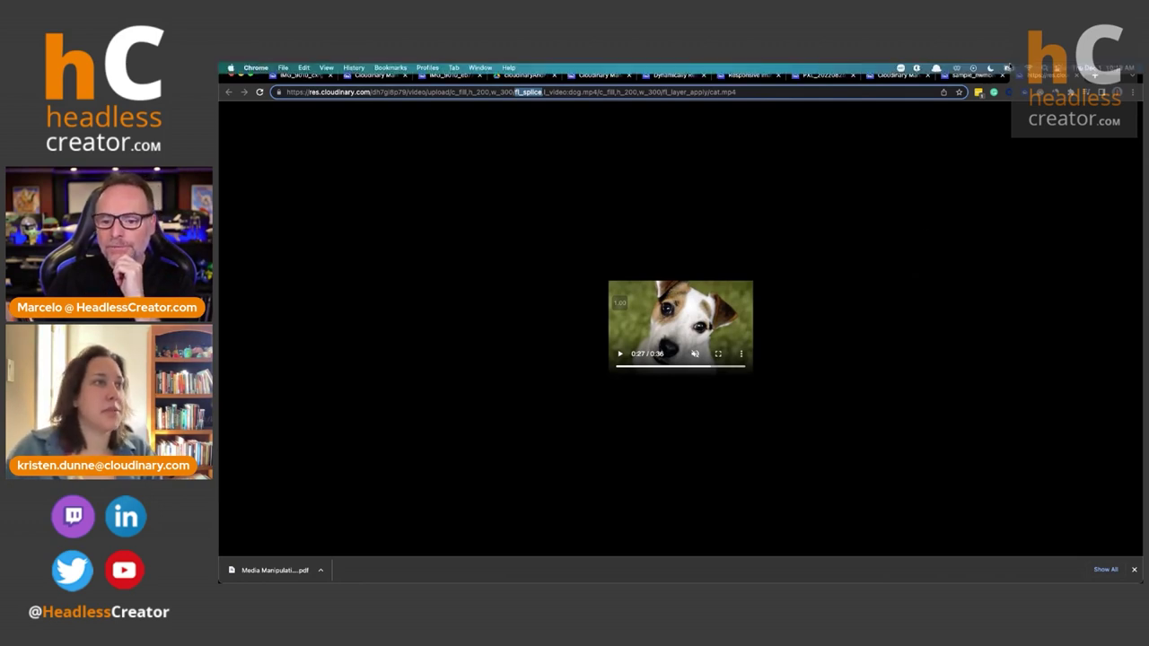
Return to the flower image's transformation page, set its resize mode to Pad with width 550, and refresh the preview.
click(968, 75)
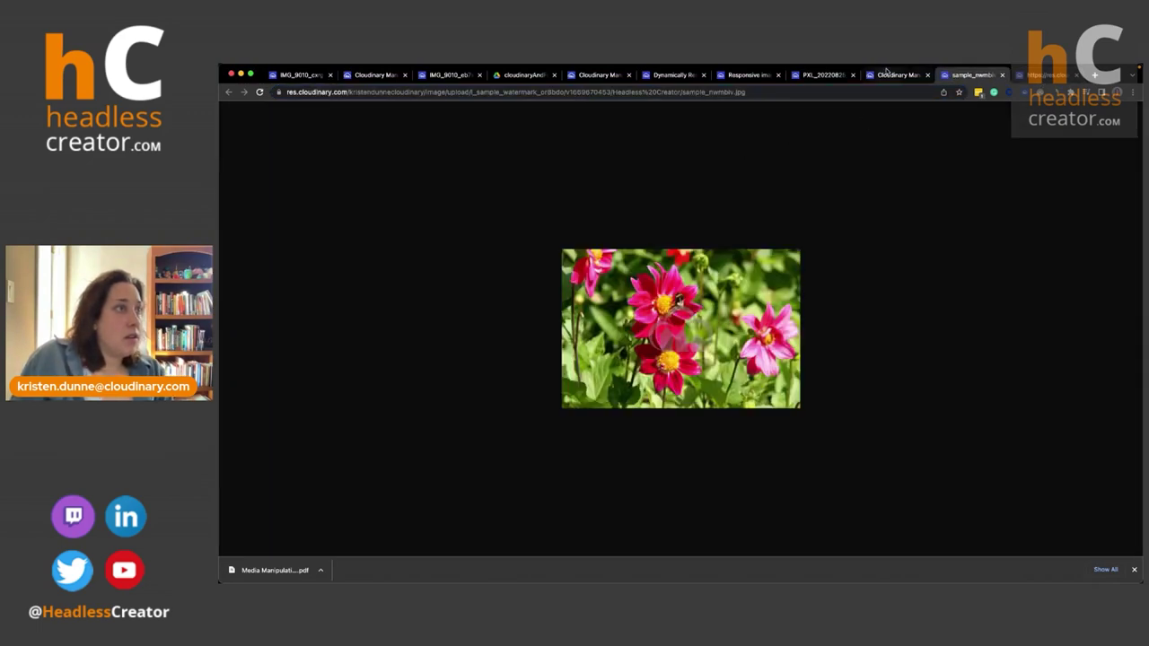
click(889, 75)
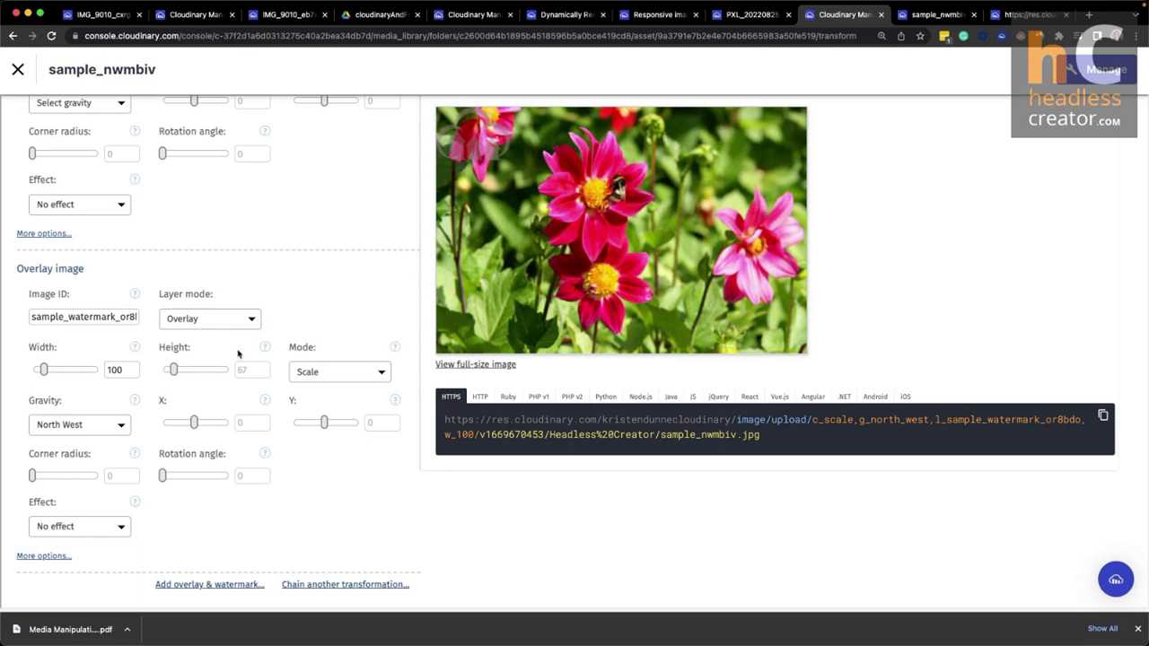
scroll(254, 468, up, 5)
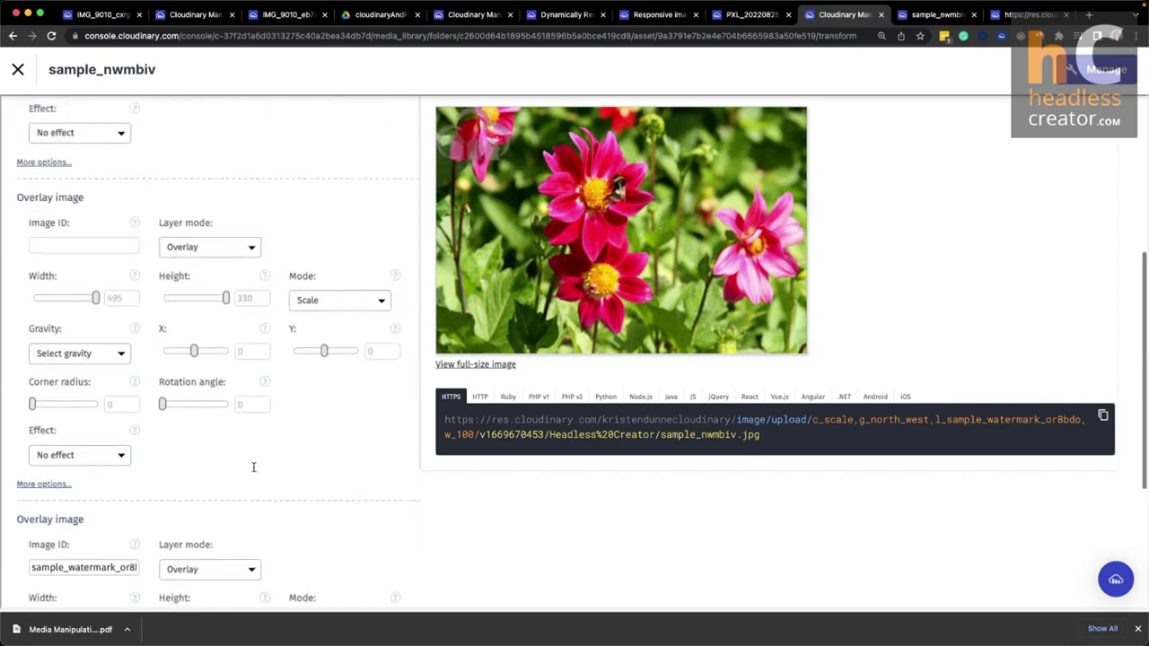
scroll(231, 298, up, 3)
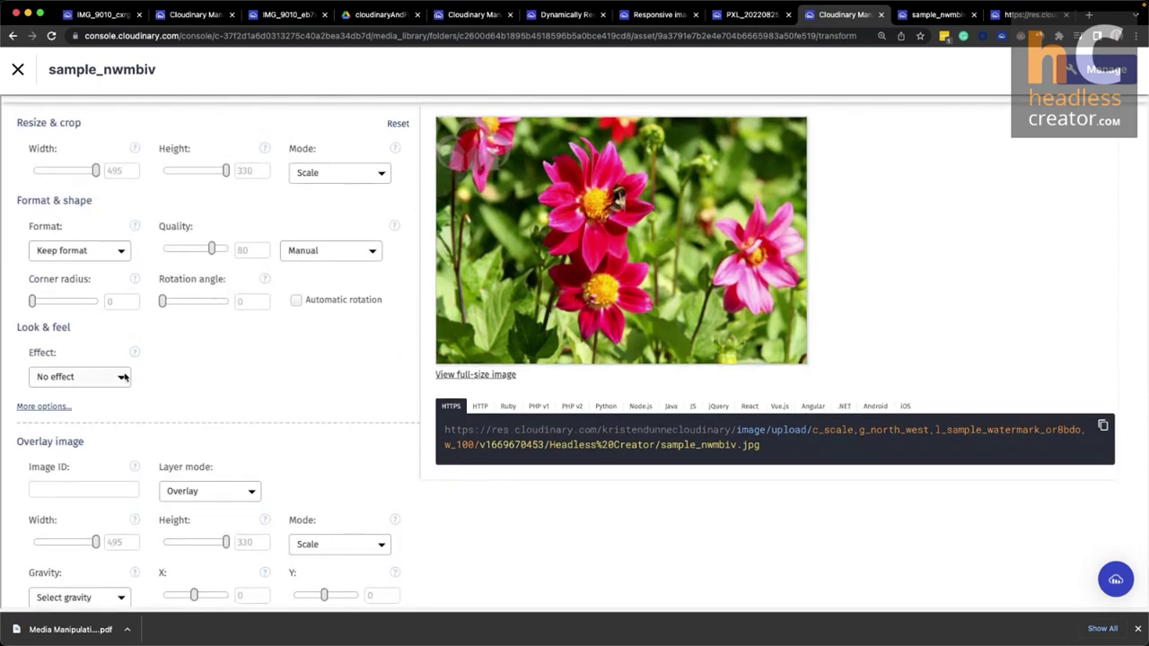
scroll(279, 296, up, 1)
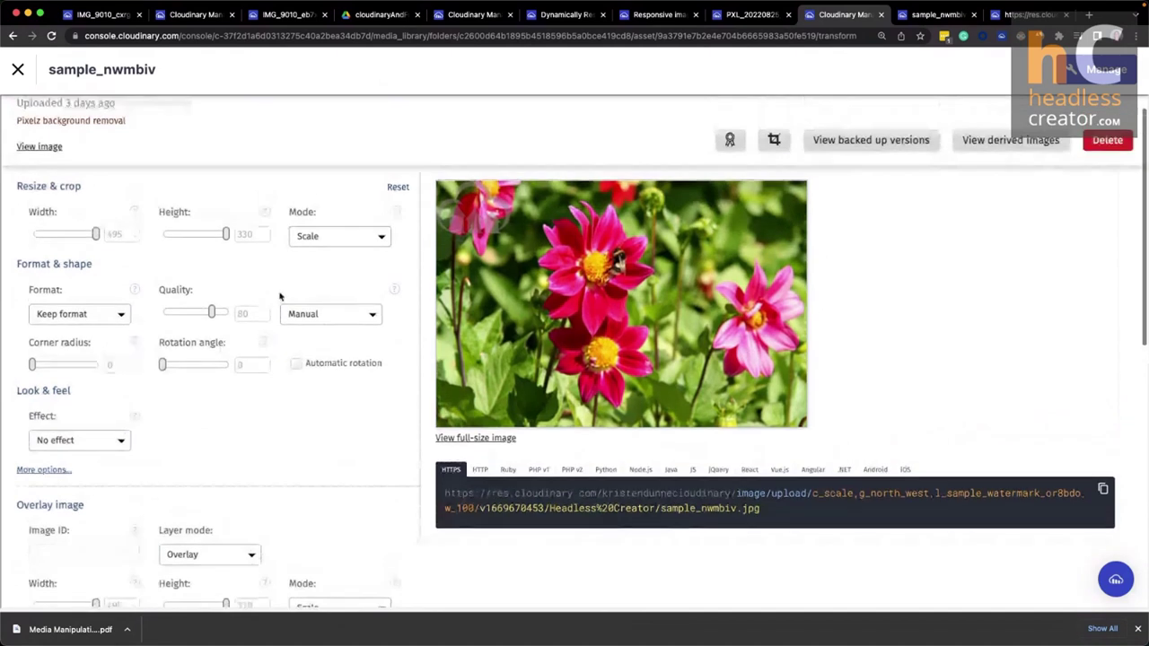
click(338, 238)
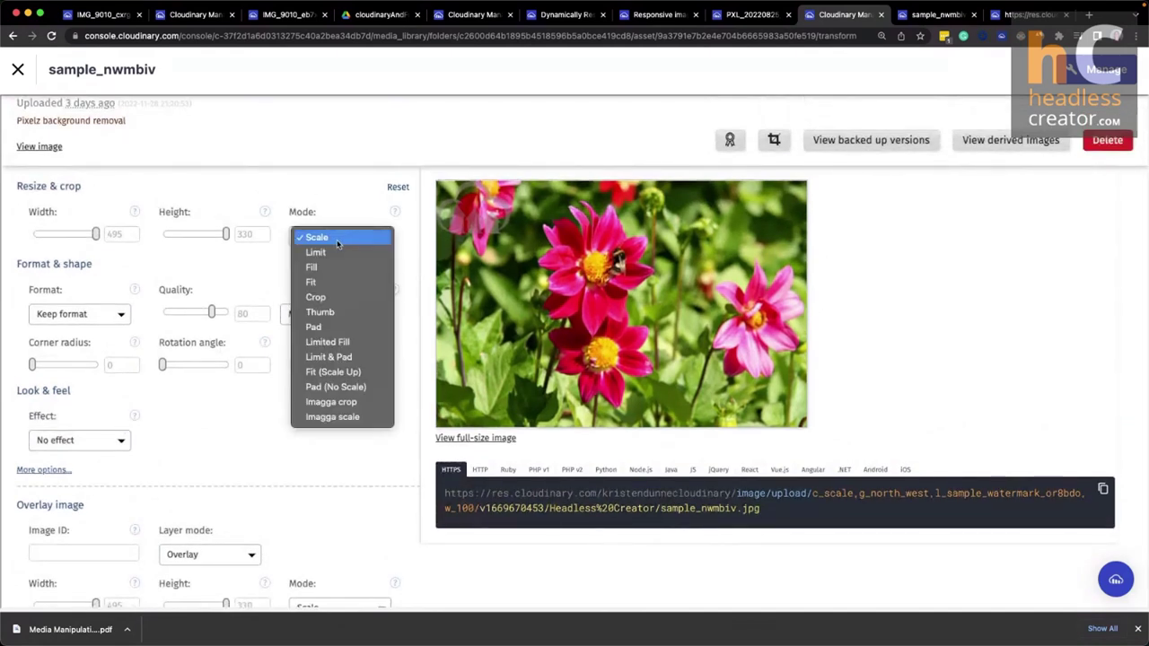
click(313, 327)
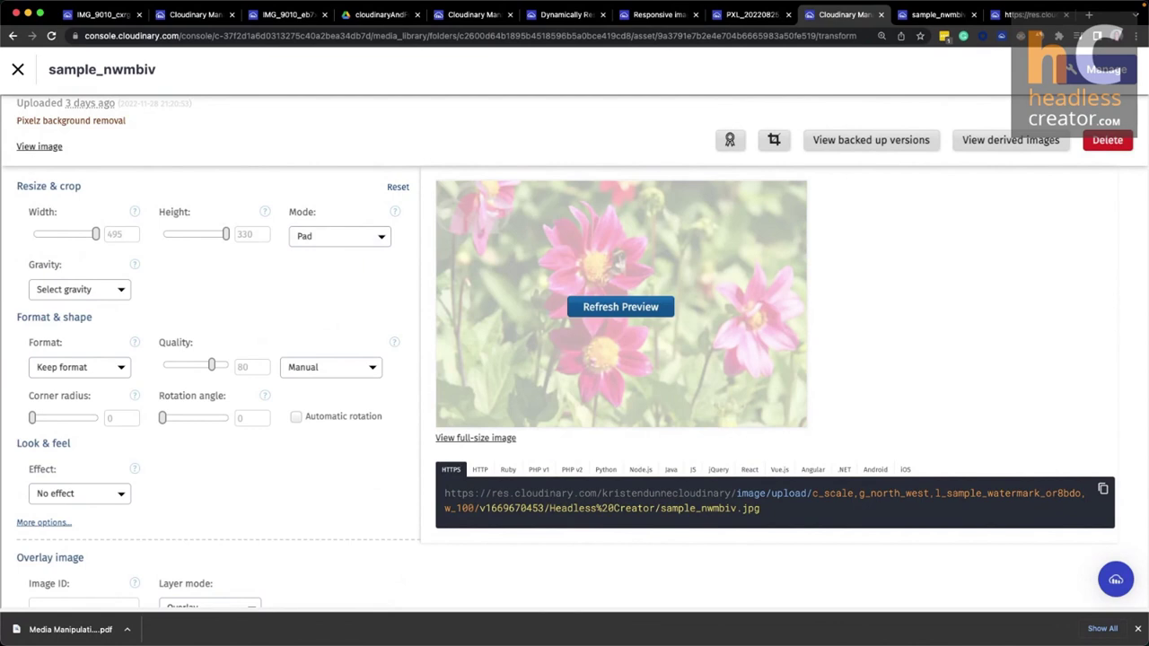
double_click(125, 237)
text(550)
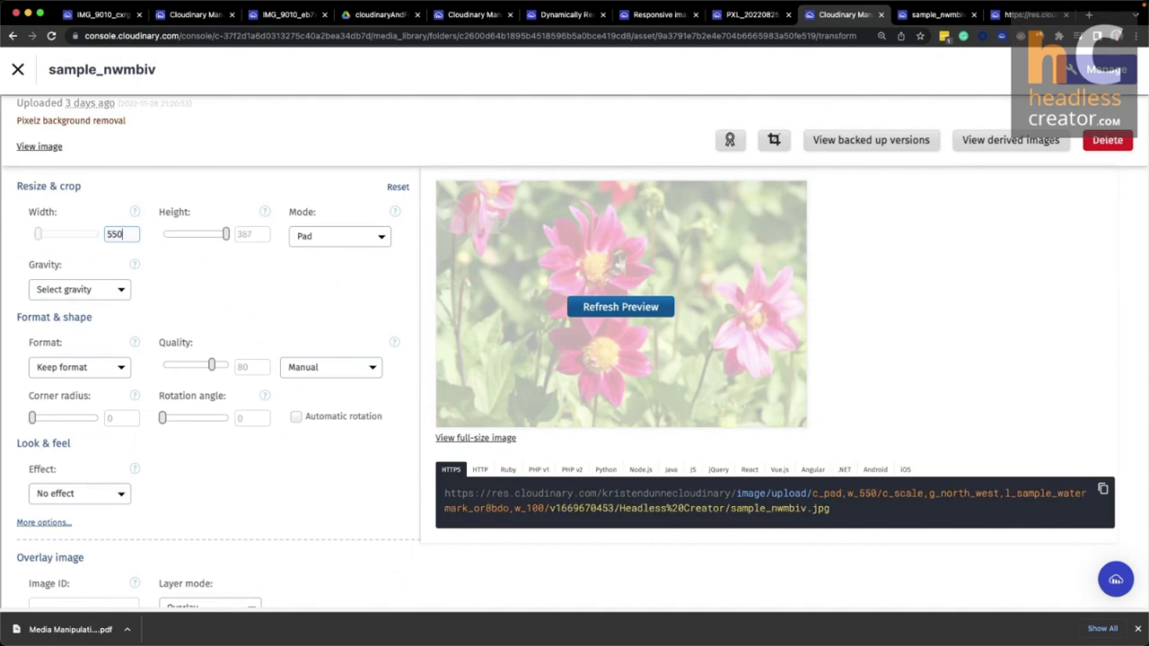
click(605, 314)
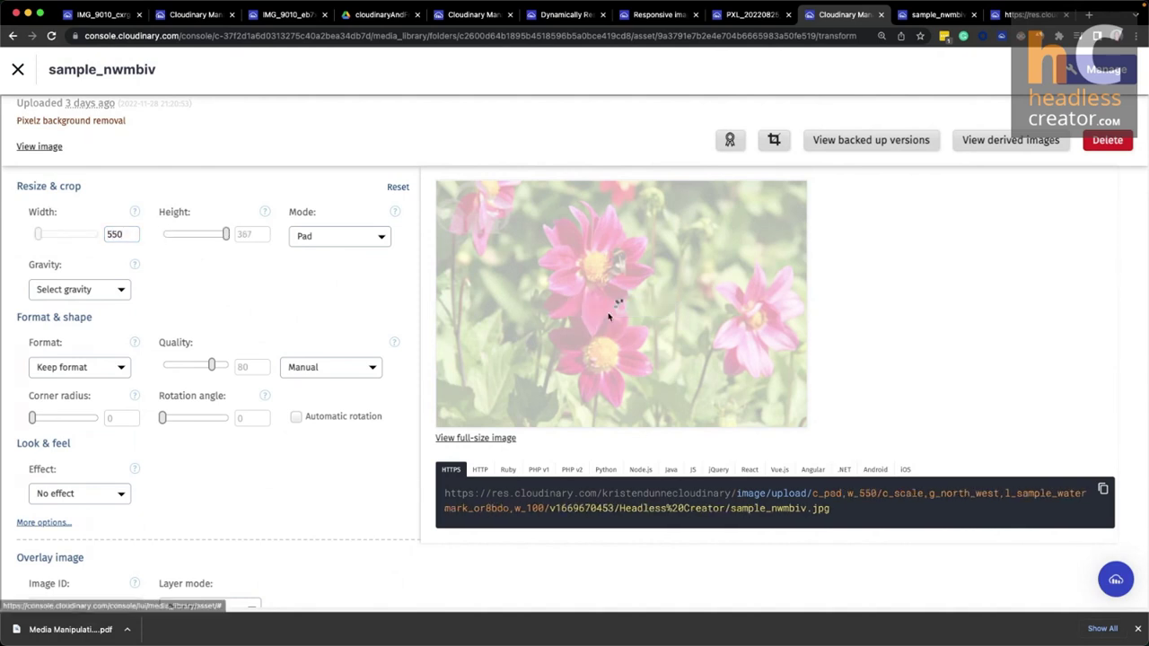
Set the padded flower image's height to 500 and refresh the preview.
double_click(263, 232)
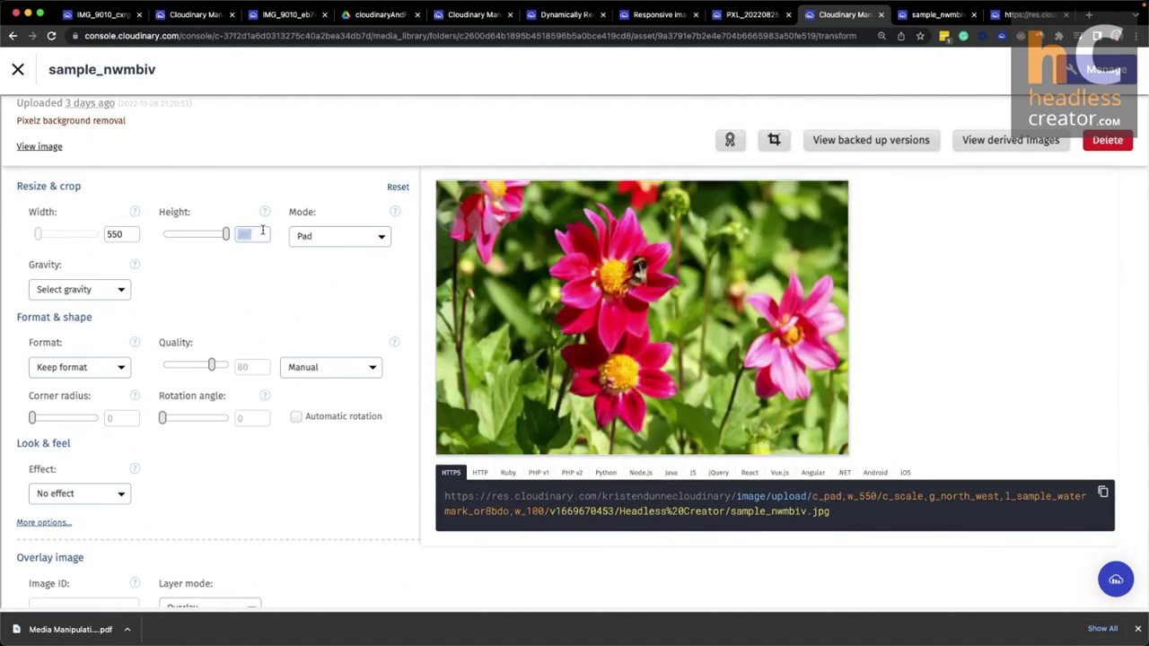
text(500)
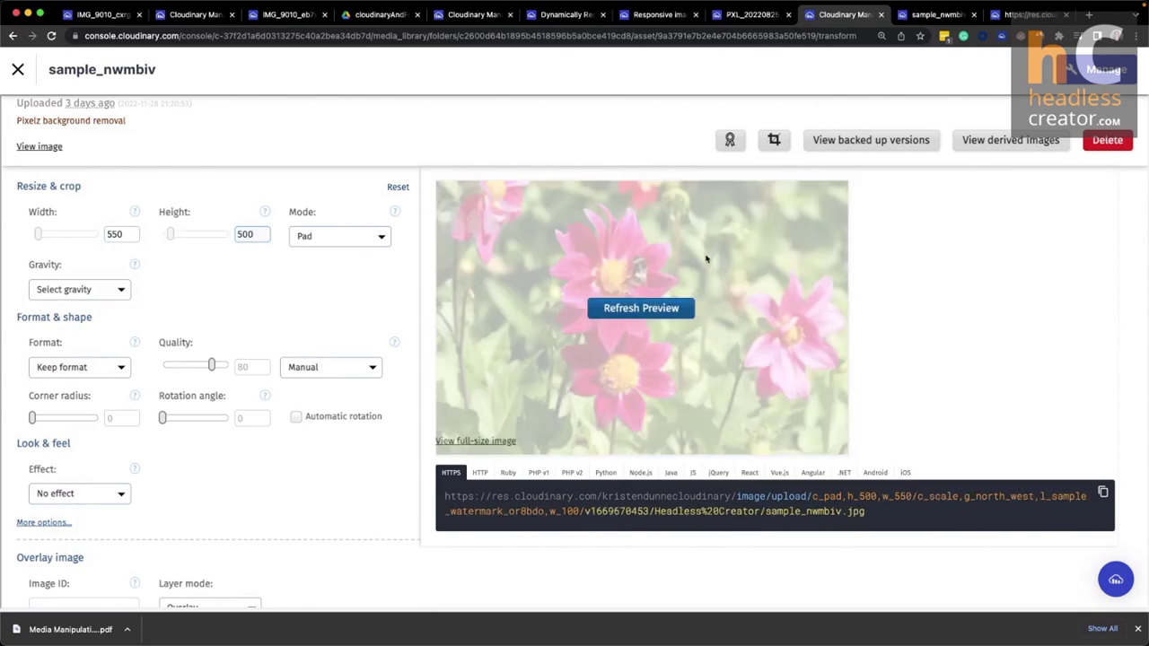
click(637, 309)
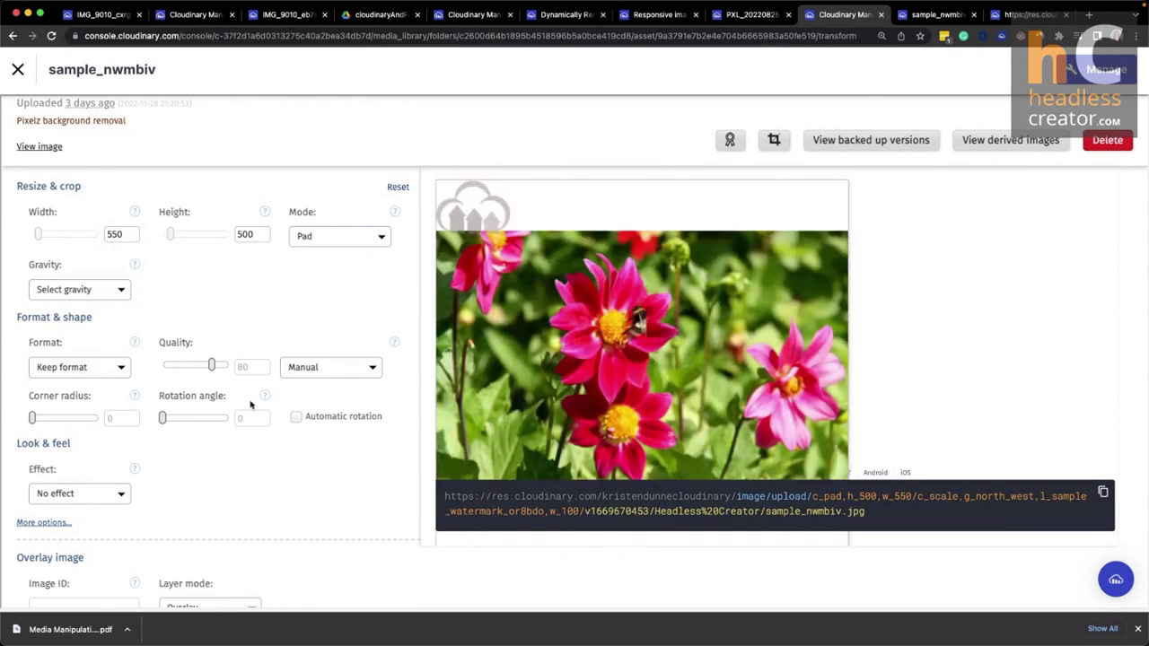
Remove the watermark overlay by clearing its image ID, and view the padded image through its delivery URL.
scroll(250, 405, down, 4)
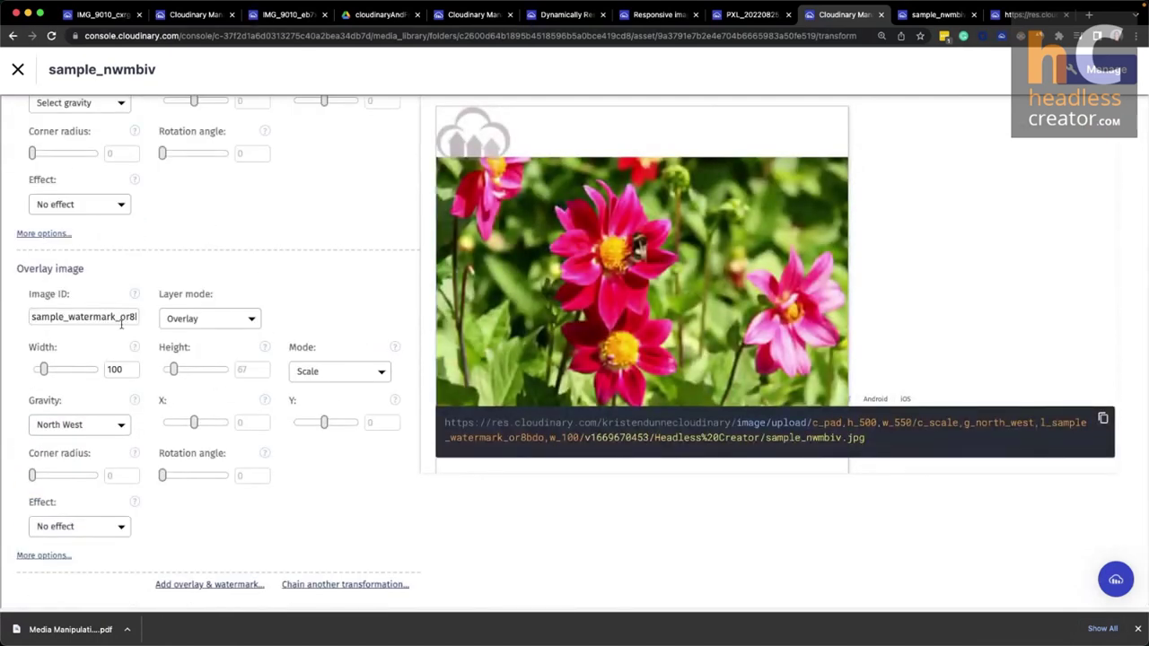
double_click(122, 318)
key(BackSpace)
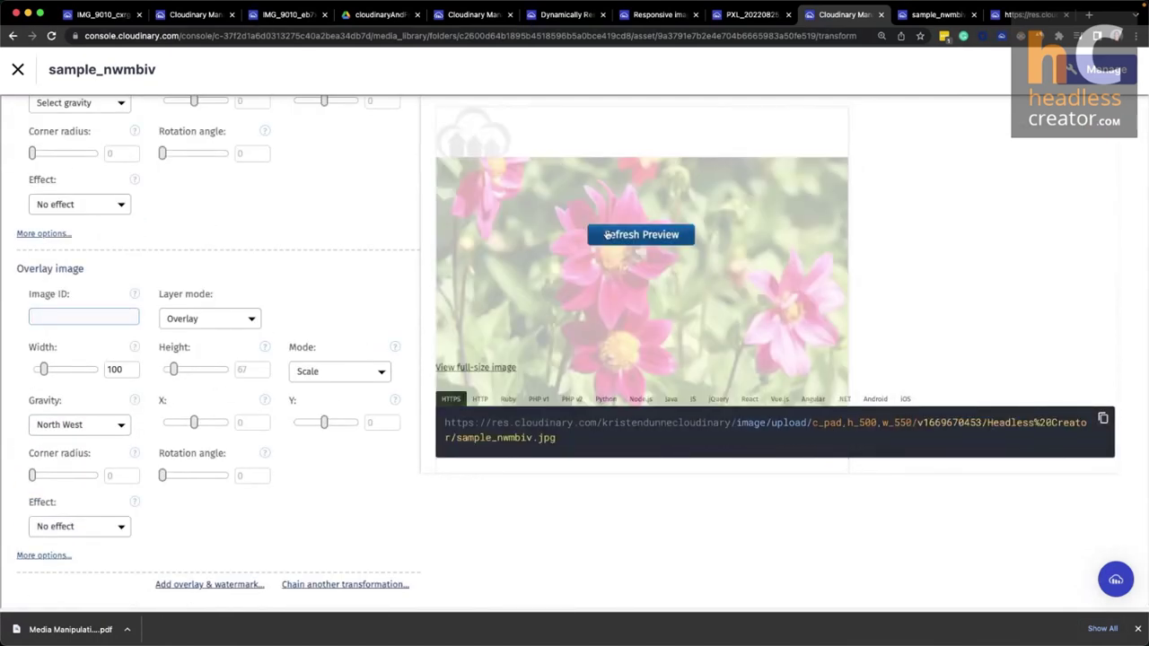
click(632, 242)
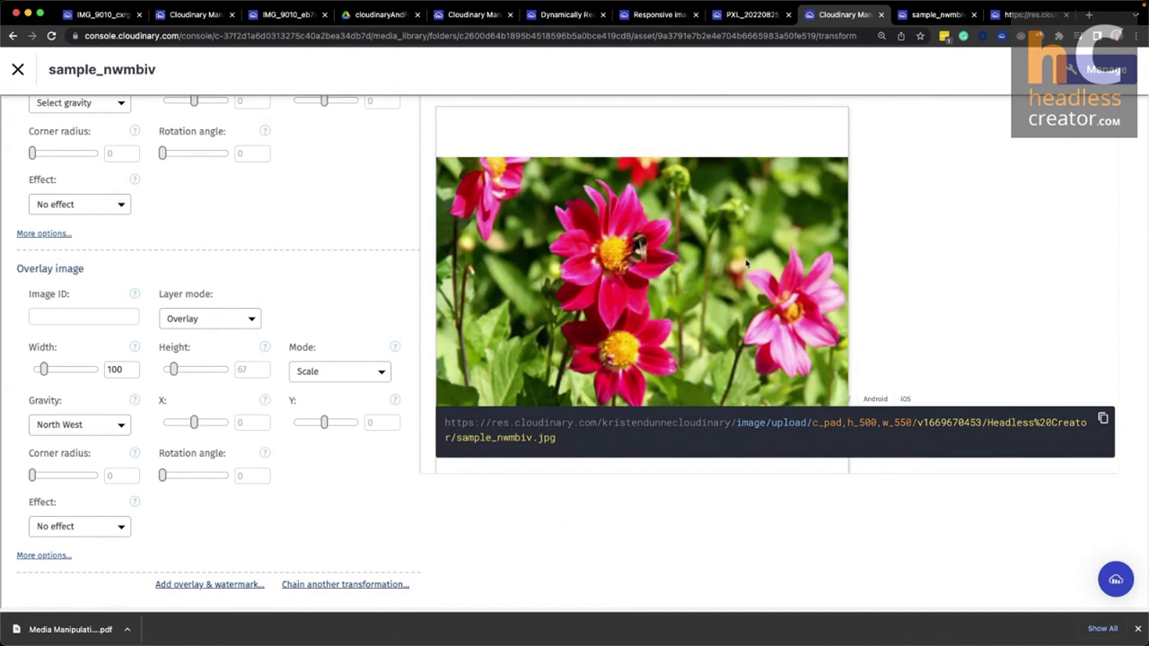
click(571, 424)
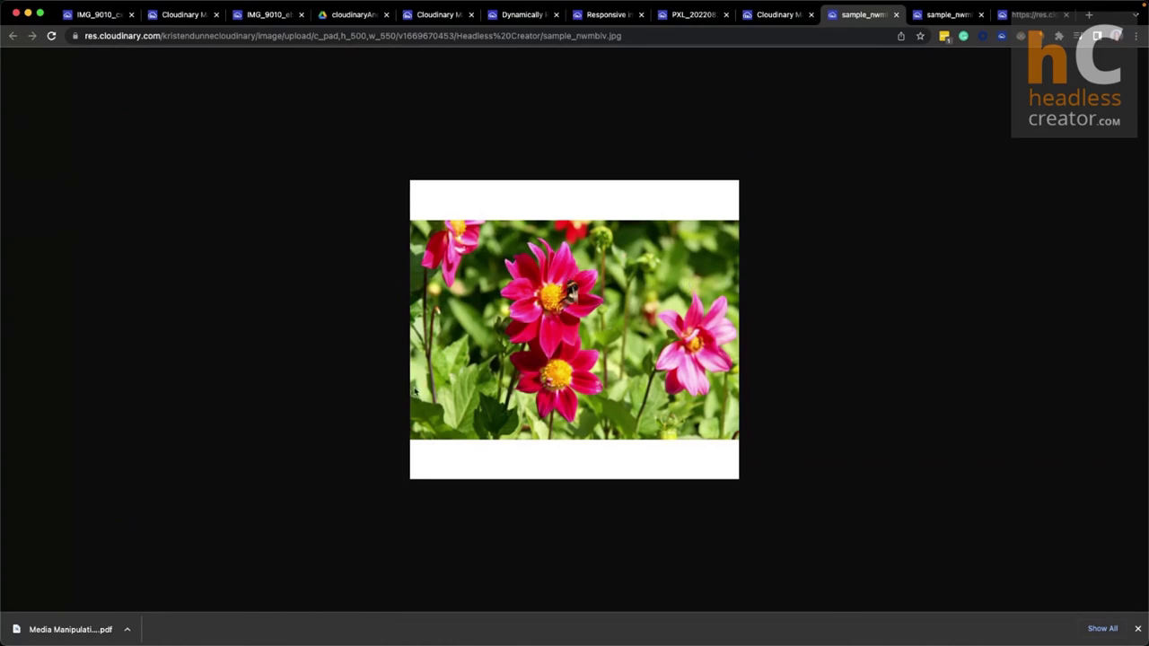
click(769, 9)
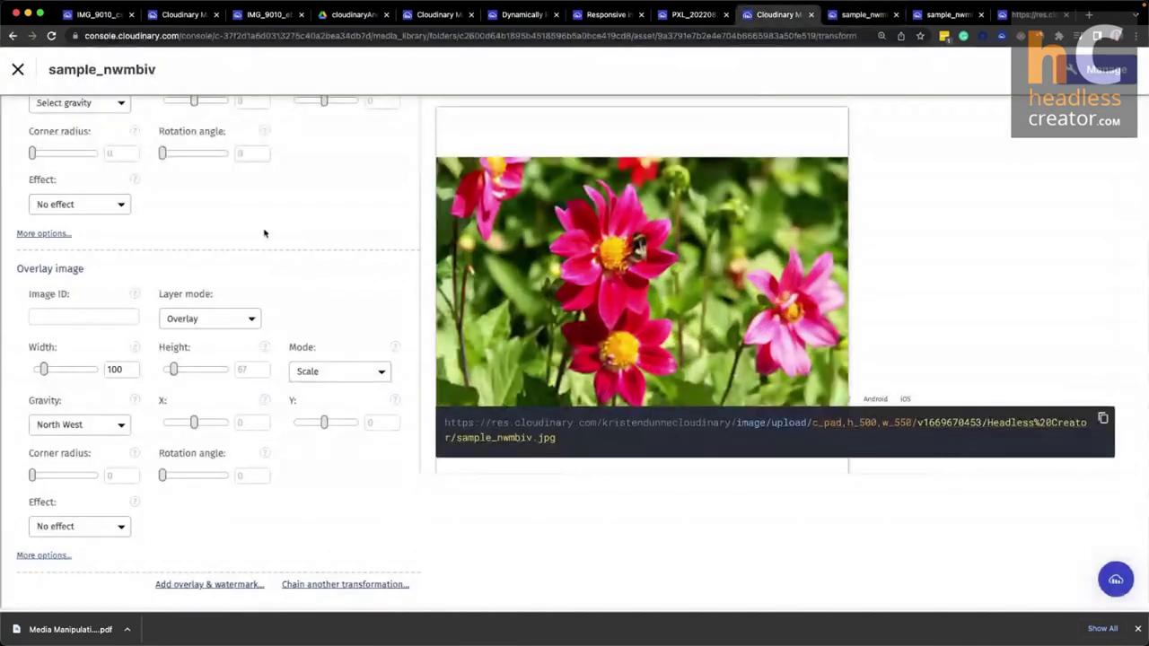
Expand the base image's additional look options, set the padding background to auto, and refresh the preview.
scroll(290, 357, up, 10)
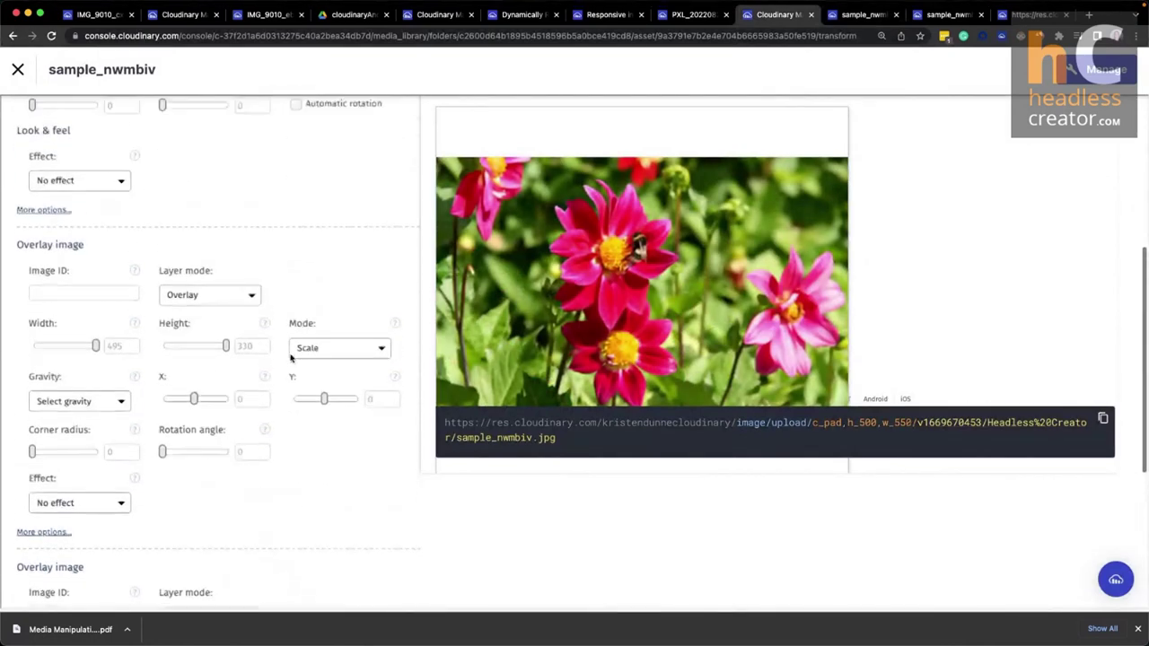
scroll(290, 357, down, 5)
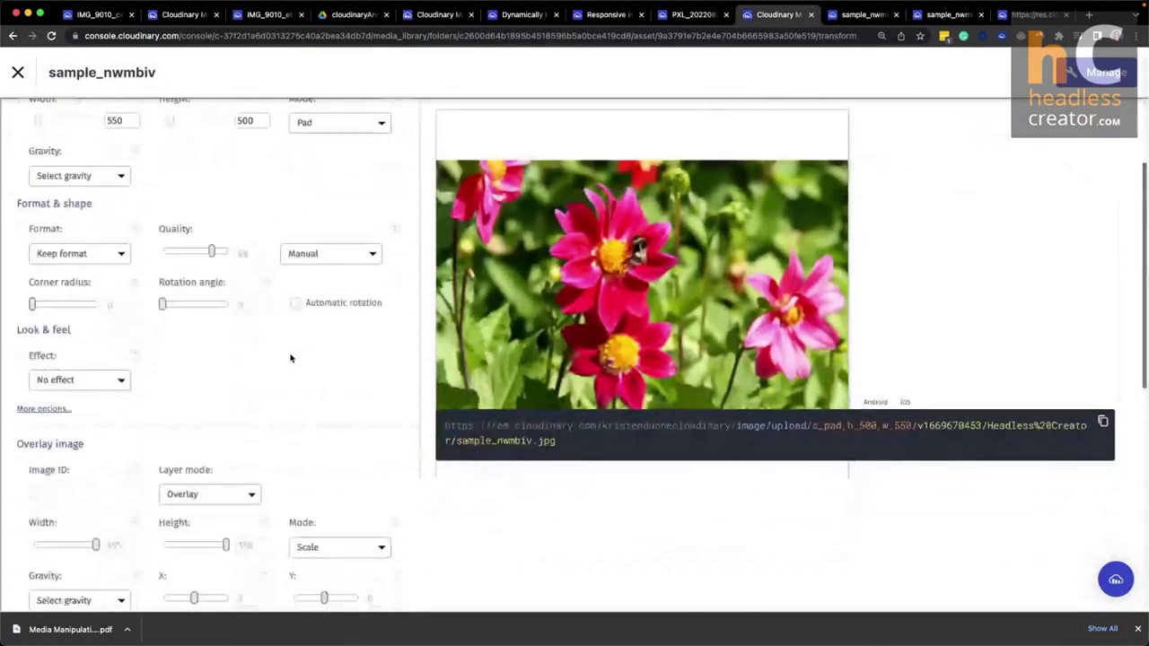
click(51, 291)
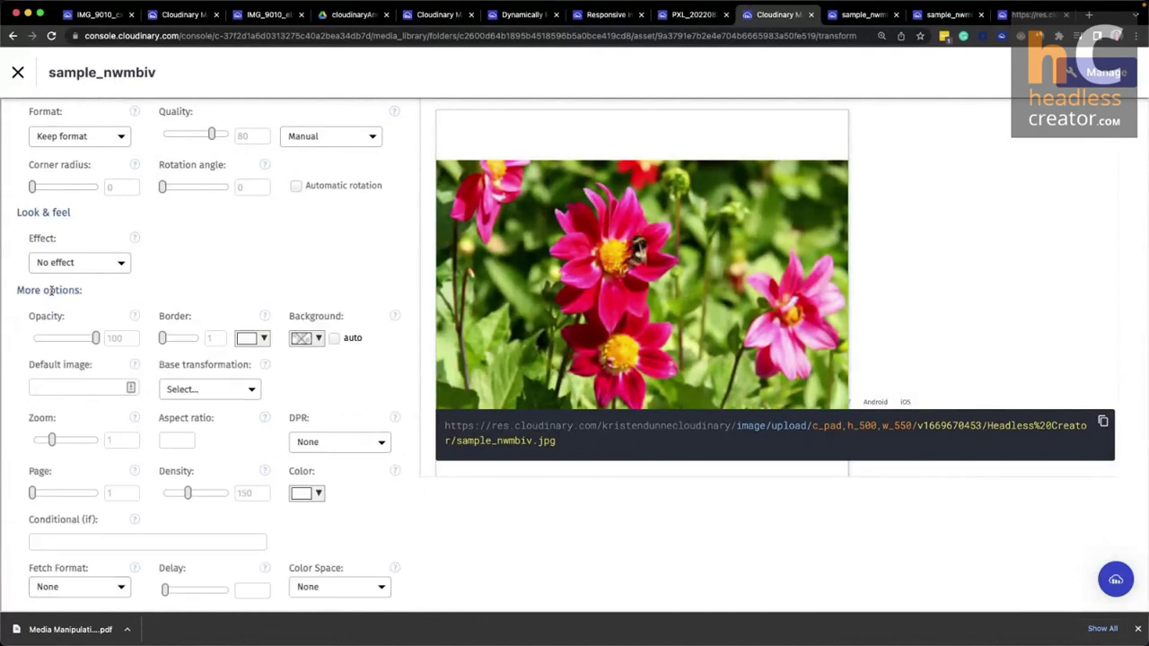
click(334, 339)
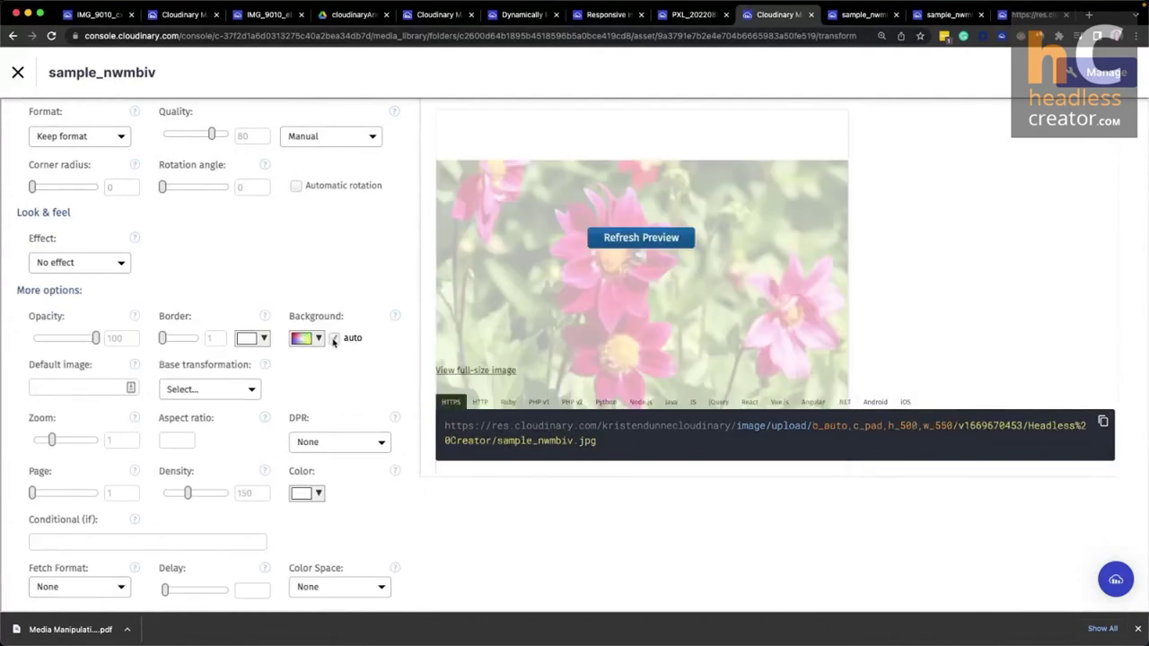
click(638, 244)
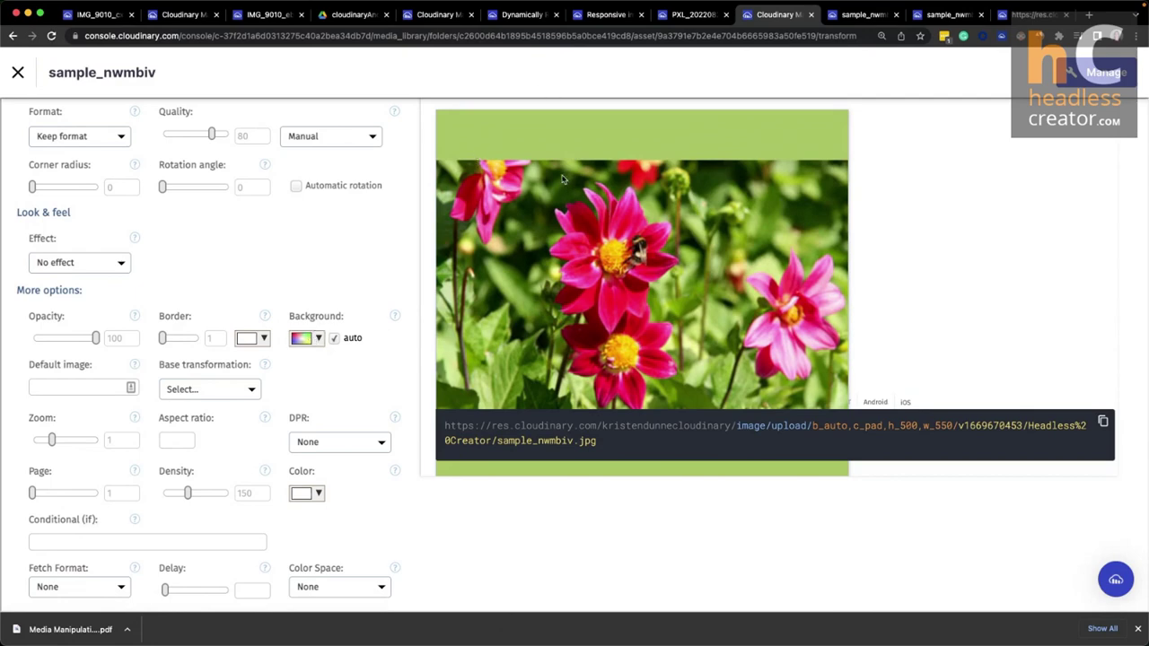
Reset all transformations on the flower image.
scroll(278, 294, up, 3)
scroll(278, 294, up, 1)
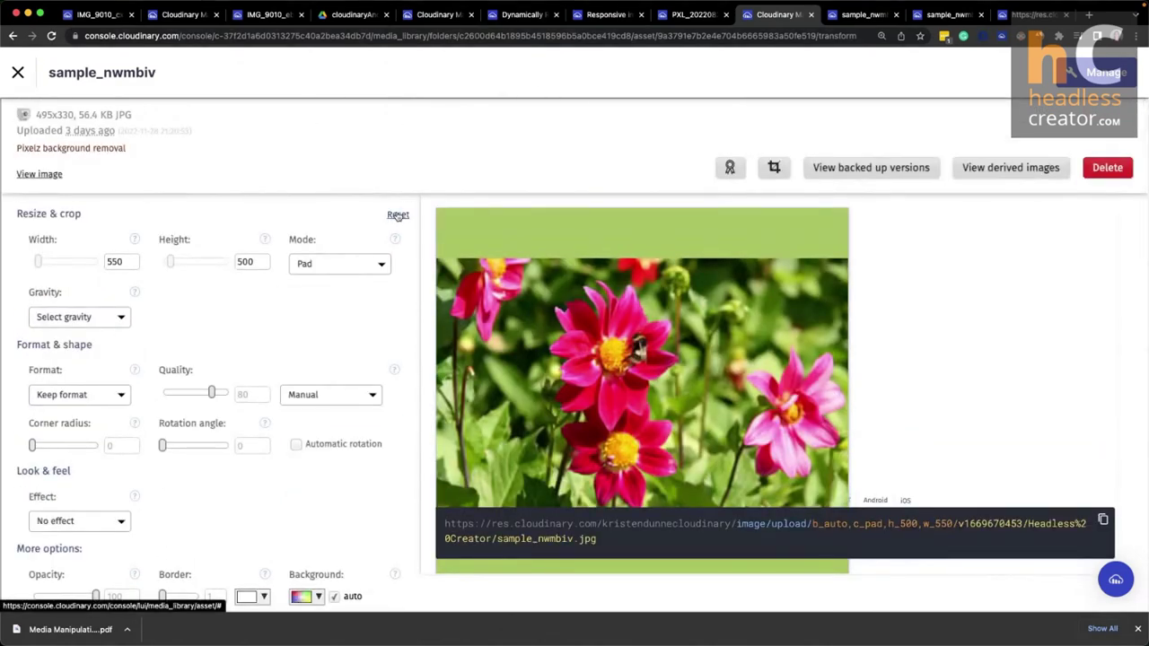
click(398, 215)
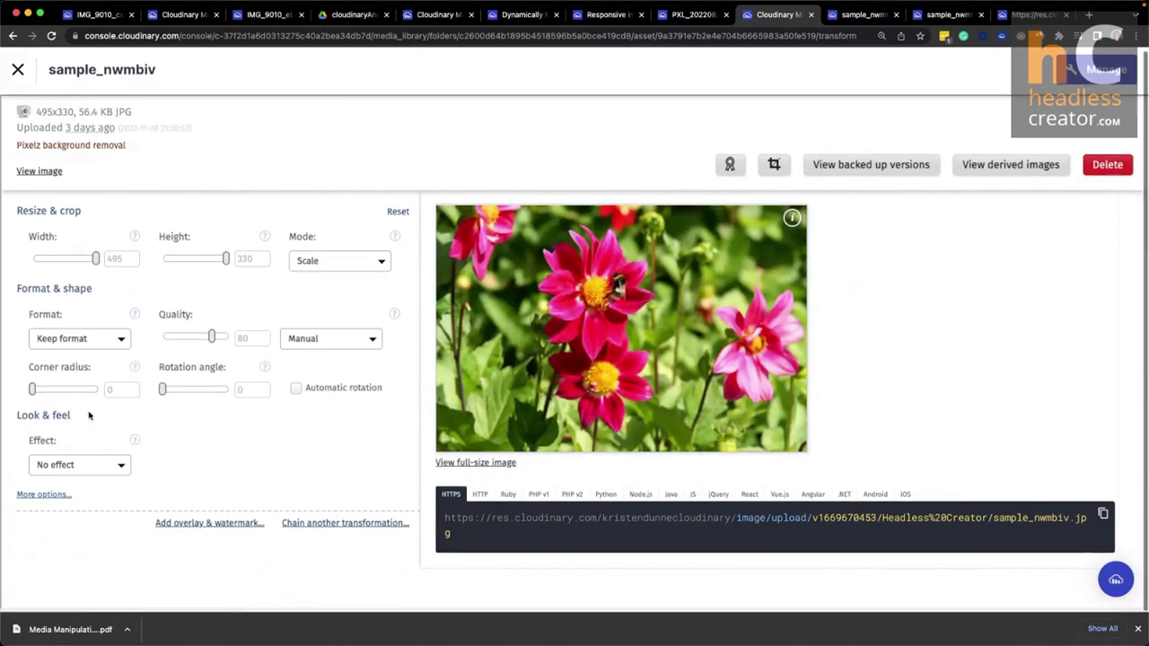
Apply the Blur effect to the flower image and refresh the preview.
click(95, 467)
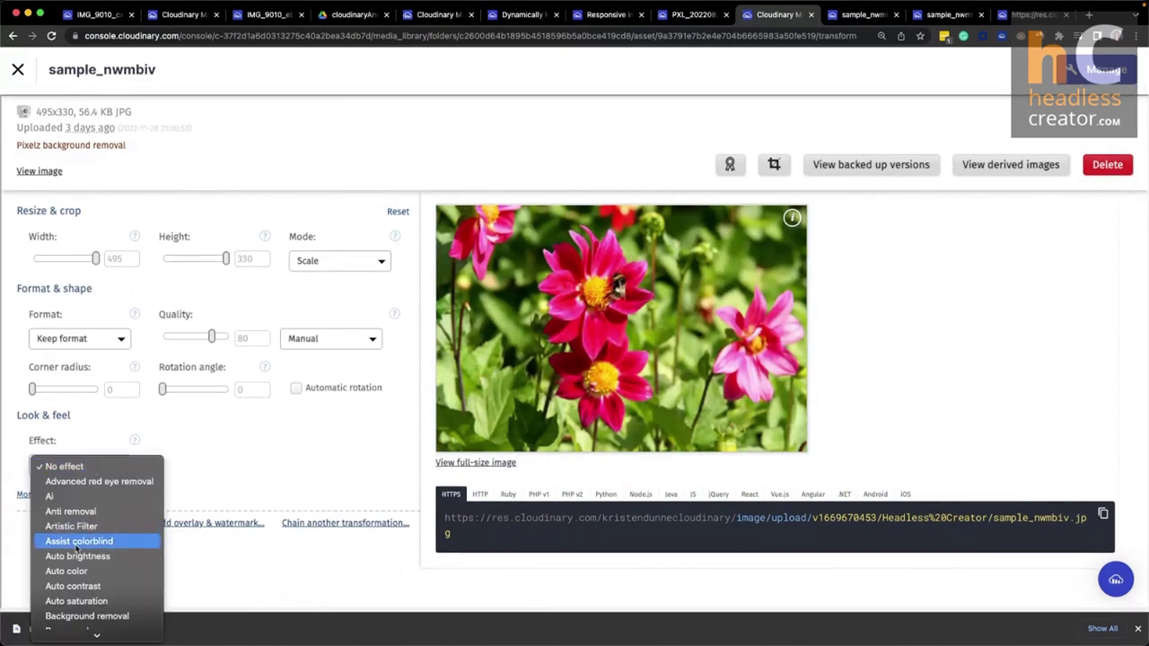
scroll(85, 538, down, 5)
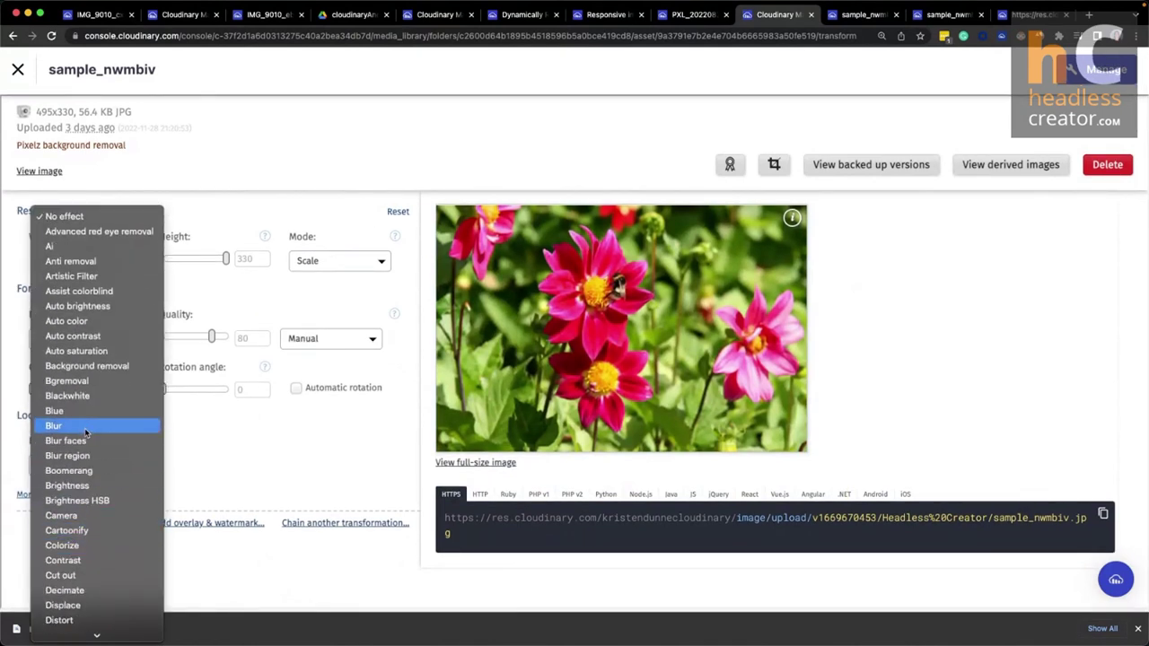
click(54, 426)
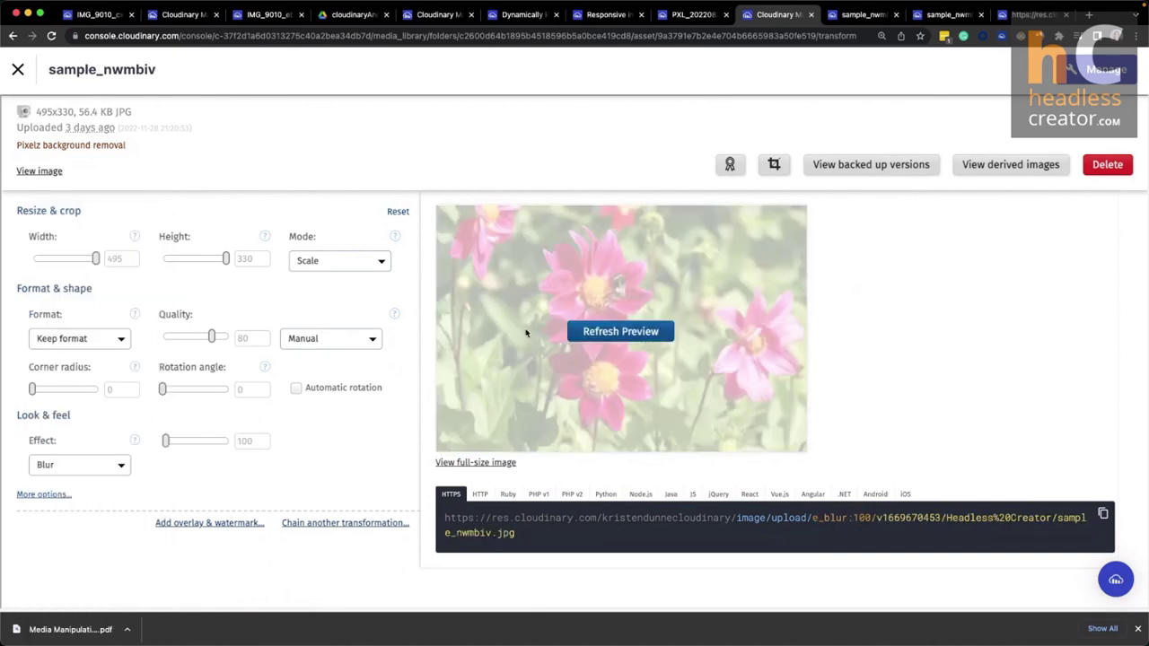
click(639, 332)
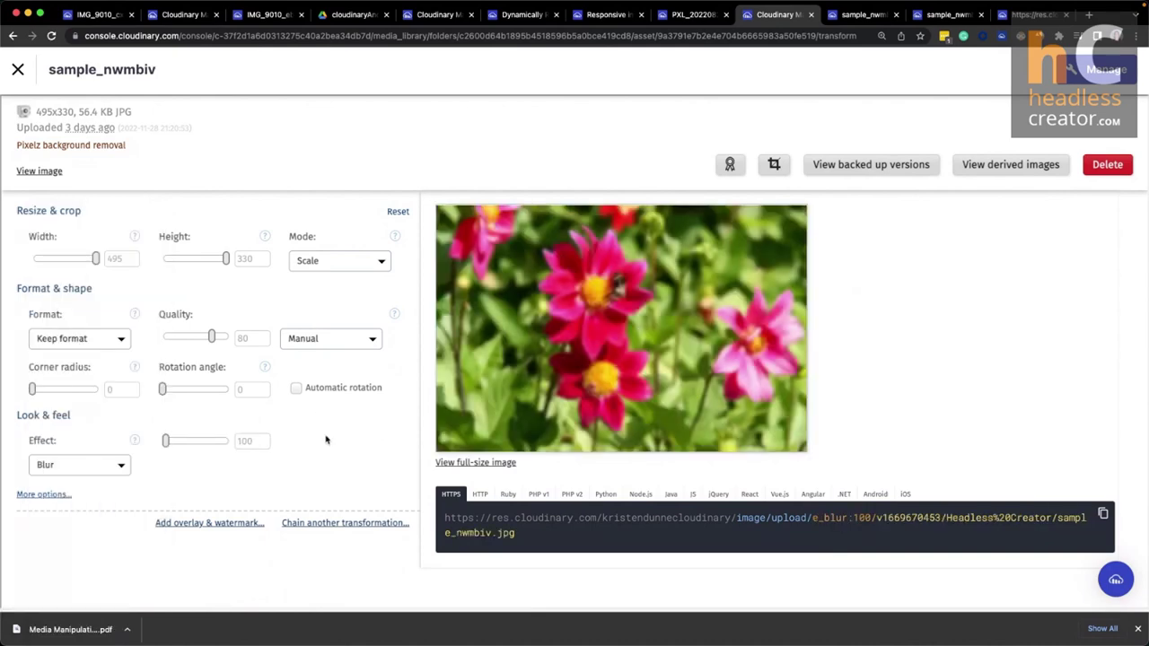
Expand the flower image's additional look options, set a 24 px black border, and refresh the preview.
click(58, 495)
scroll(228, 442, down, 2)
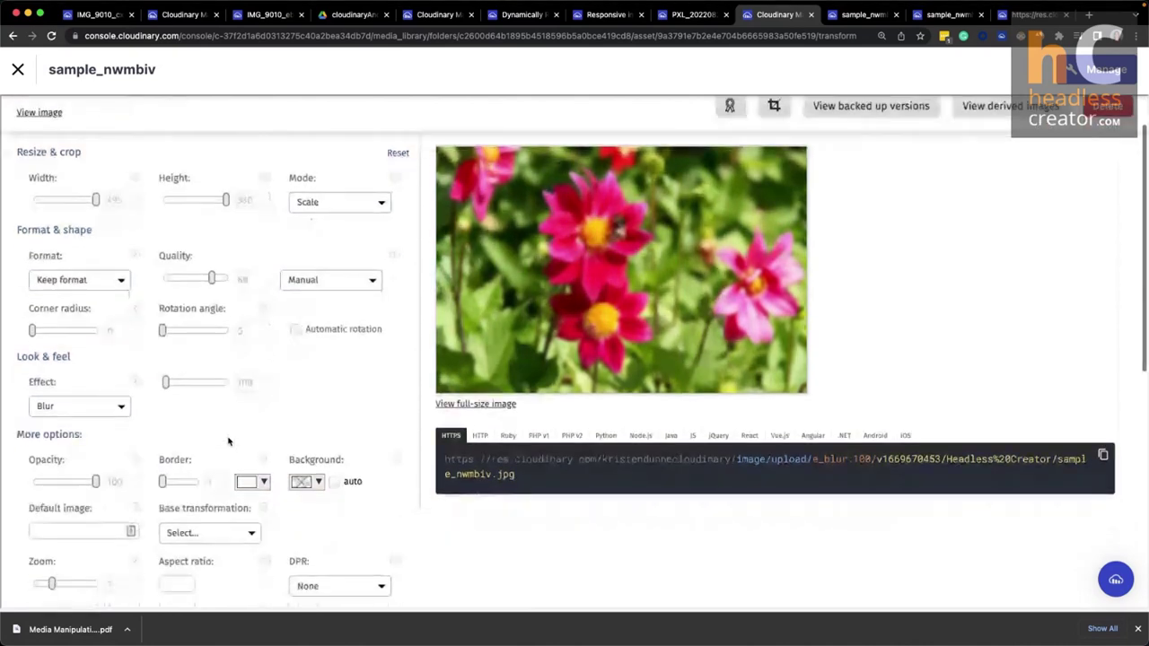
drag(164, 439, 173, 441)
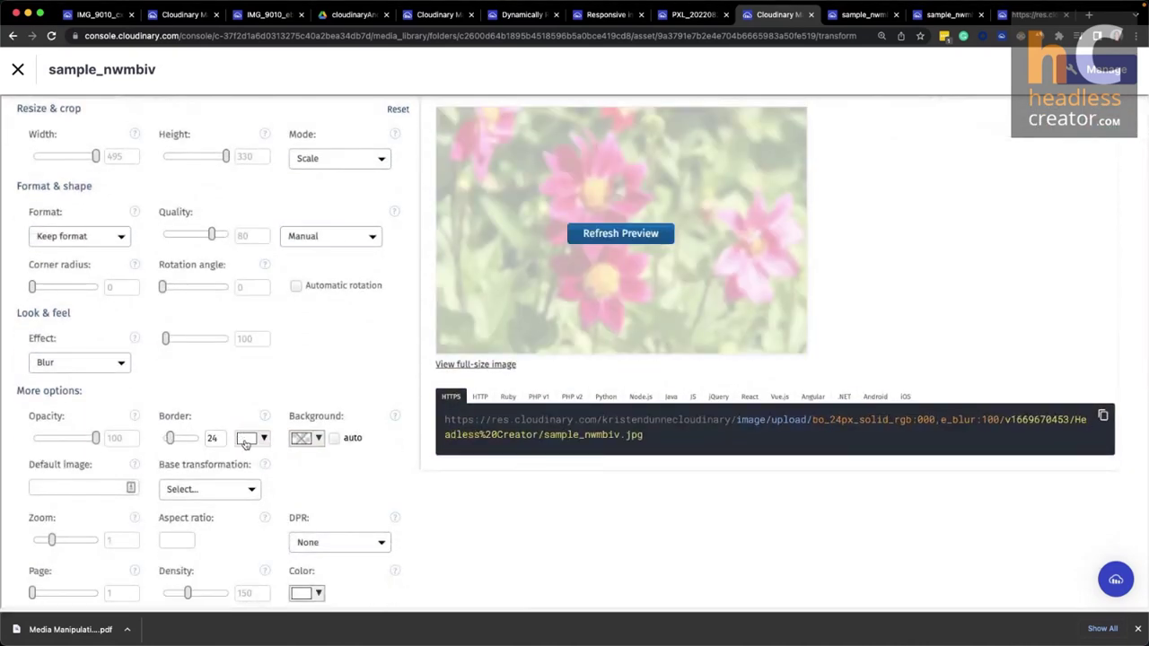
click(591, 237)
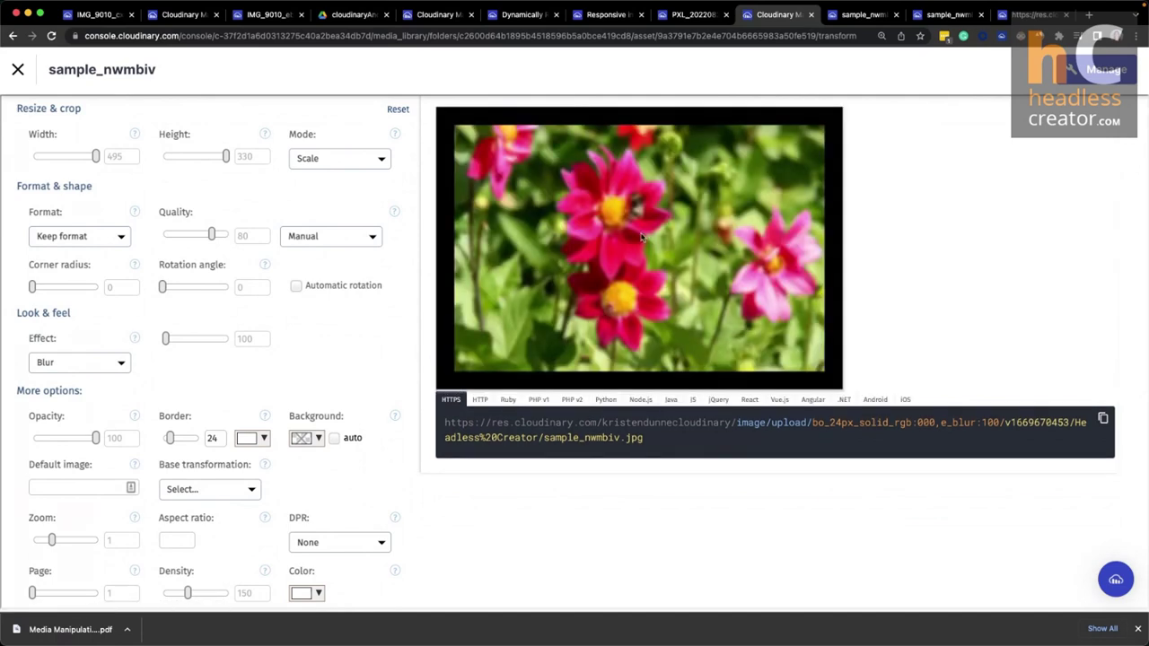
Change the flower image's effect to Grayscale and refresh the preview.
click(118, 359)
scroll(96, 431, down, 5)
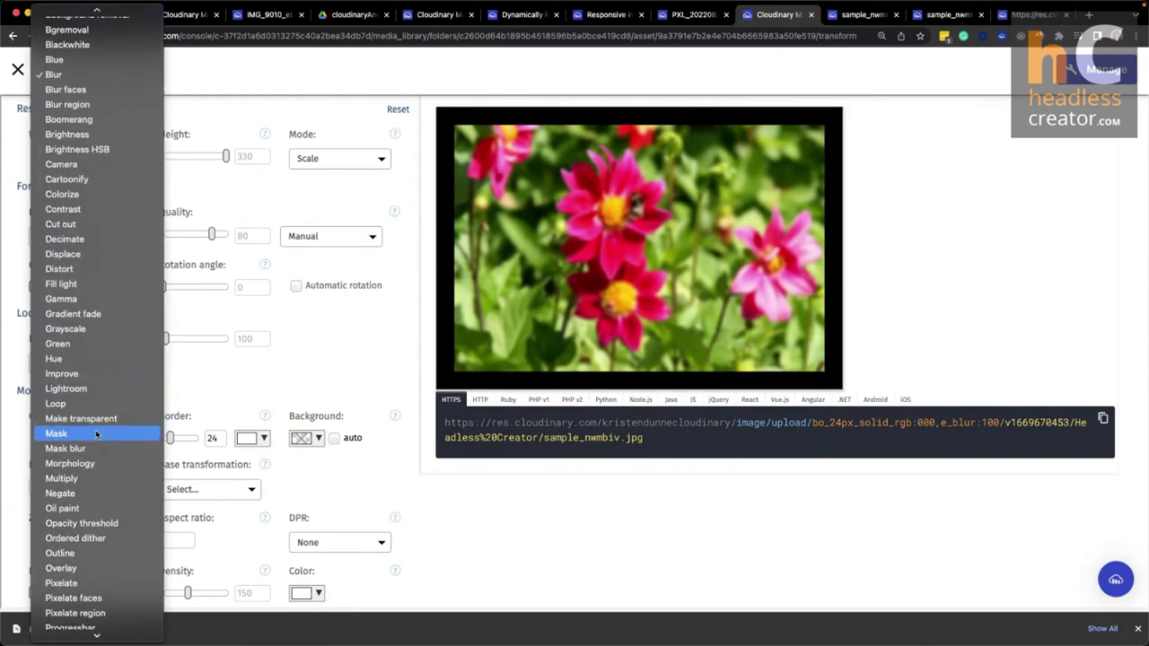
click(99, 329)
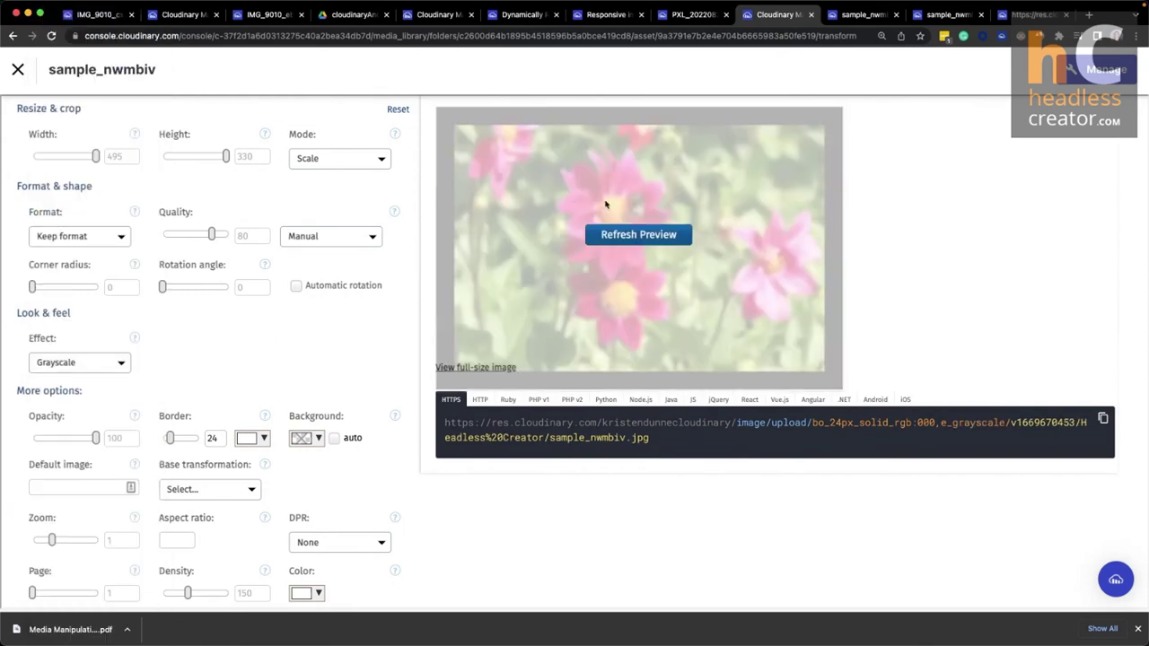
click(624, 234)
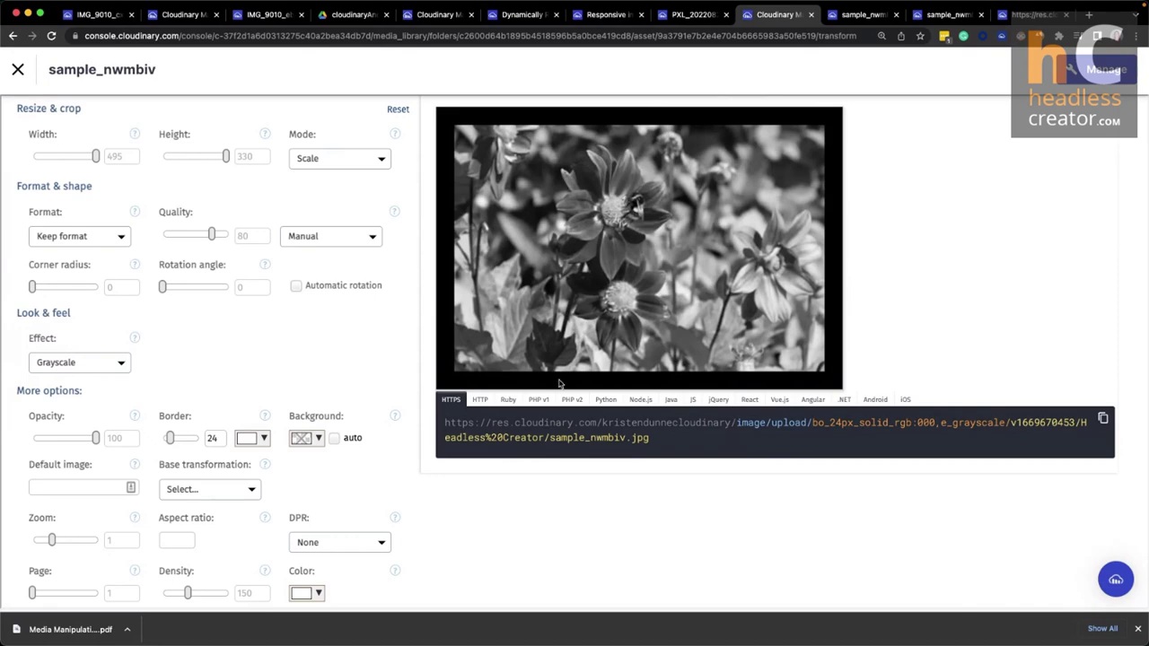
Show the flower image's derived images and review the transformations listed for each version.
scroll(250, 361, up, 2)
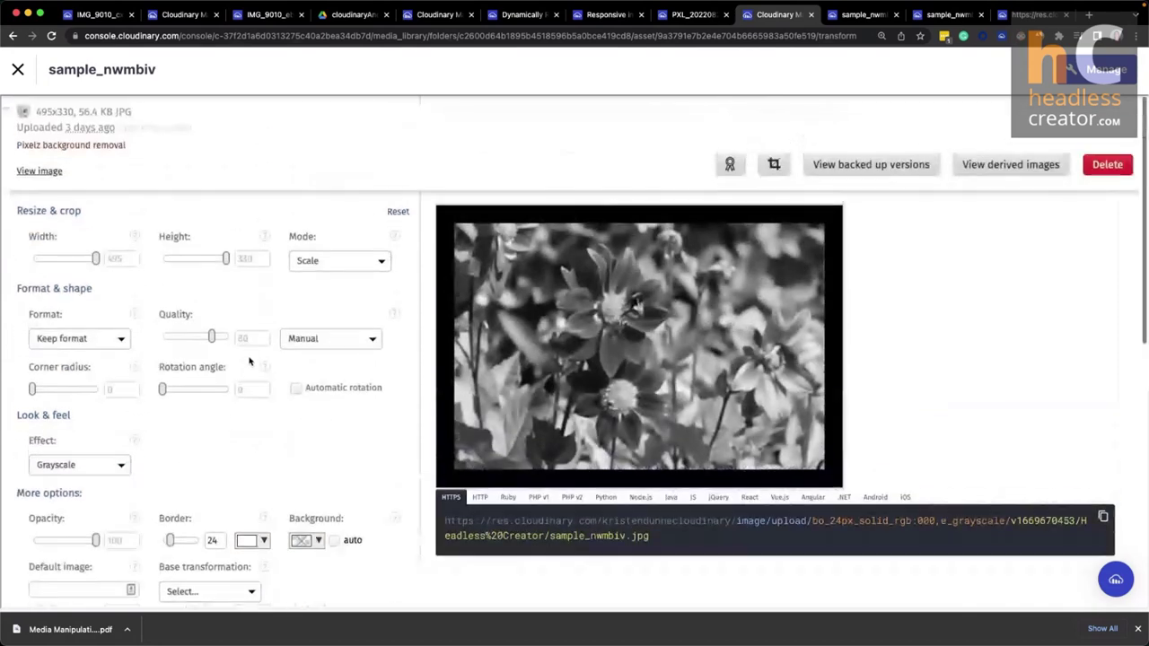
click(987, 167)
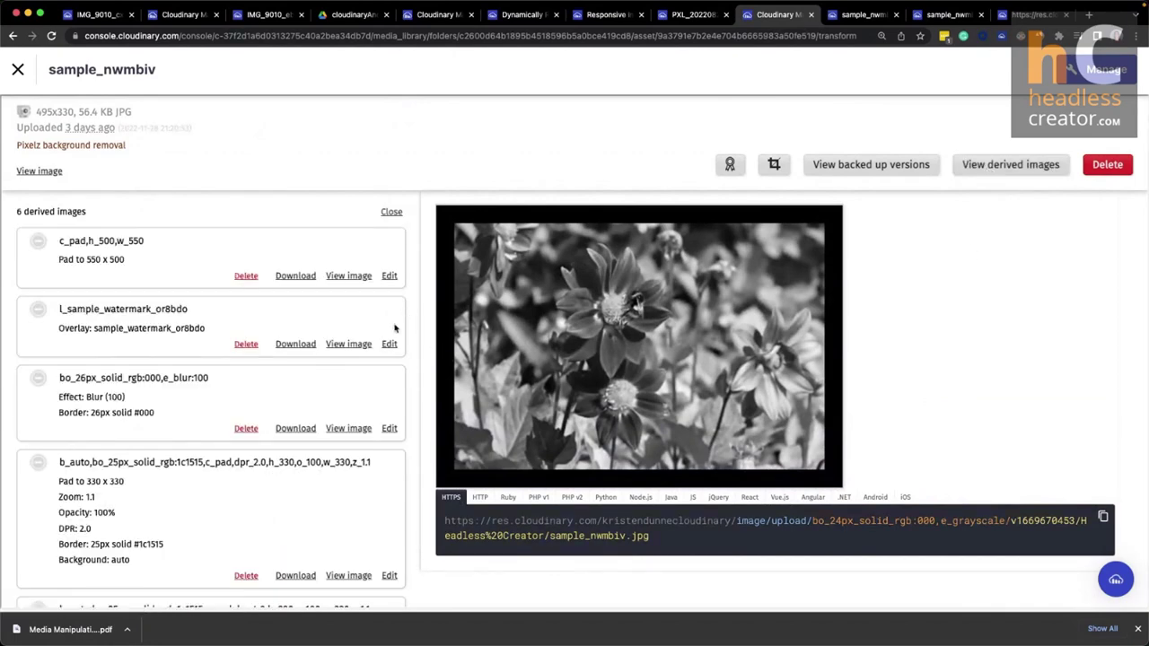
scroll(346, 345, down, 1)
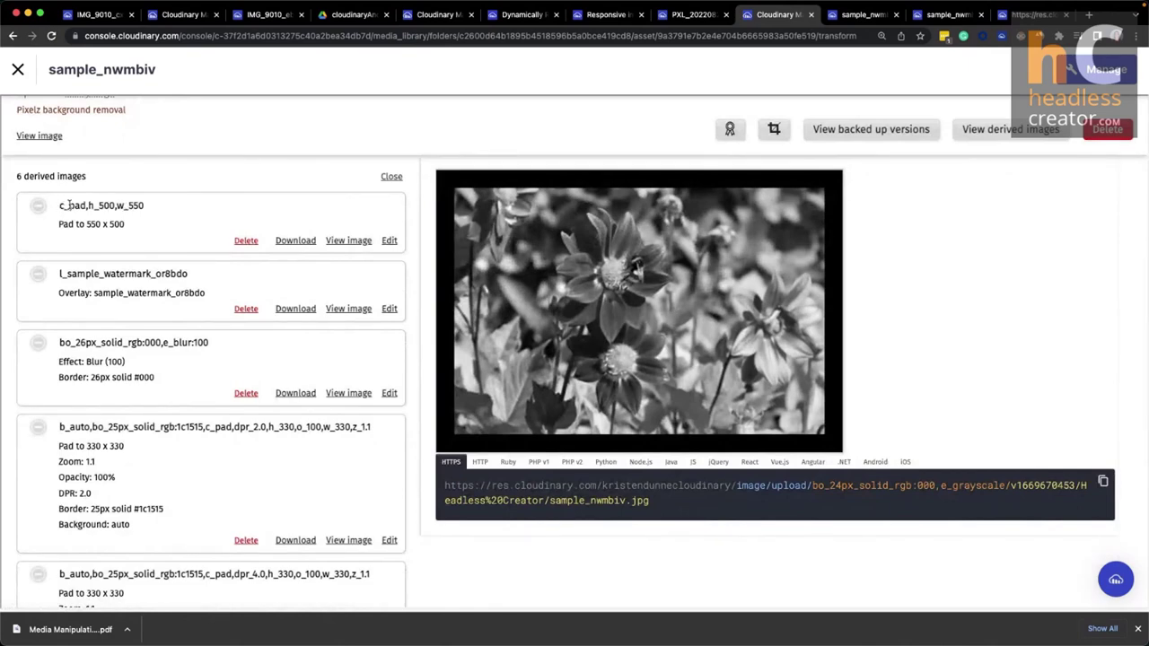
scroll(134, 221, down, 2)
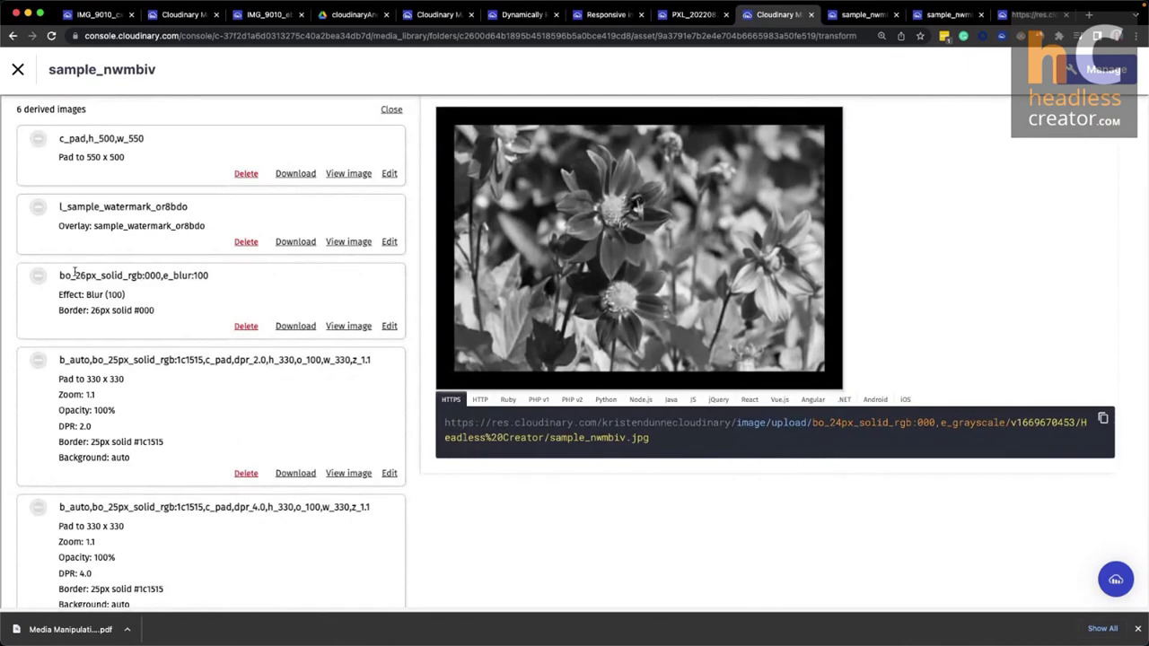
scroll(106, 266, down, 1)
scroll(106, 266, down, 1)
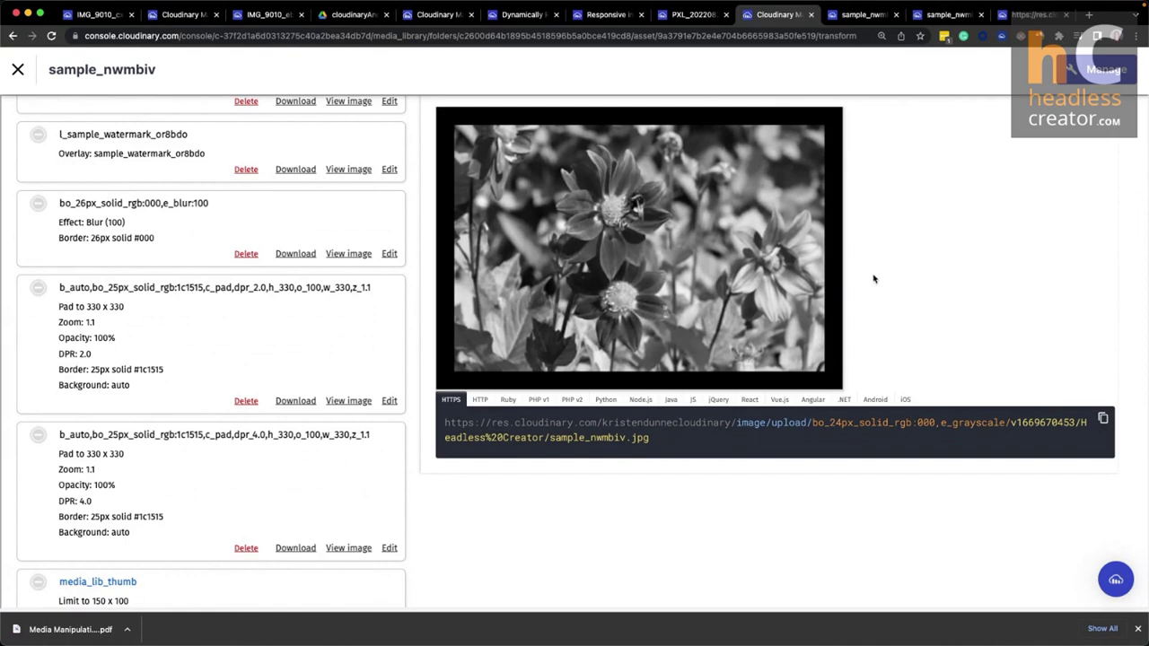
scroll(893, 274, up, 1)
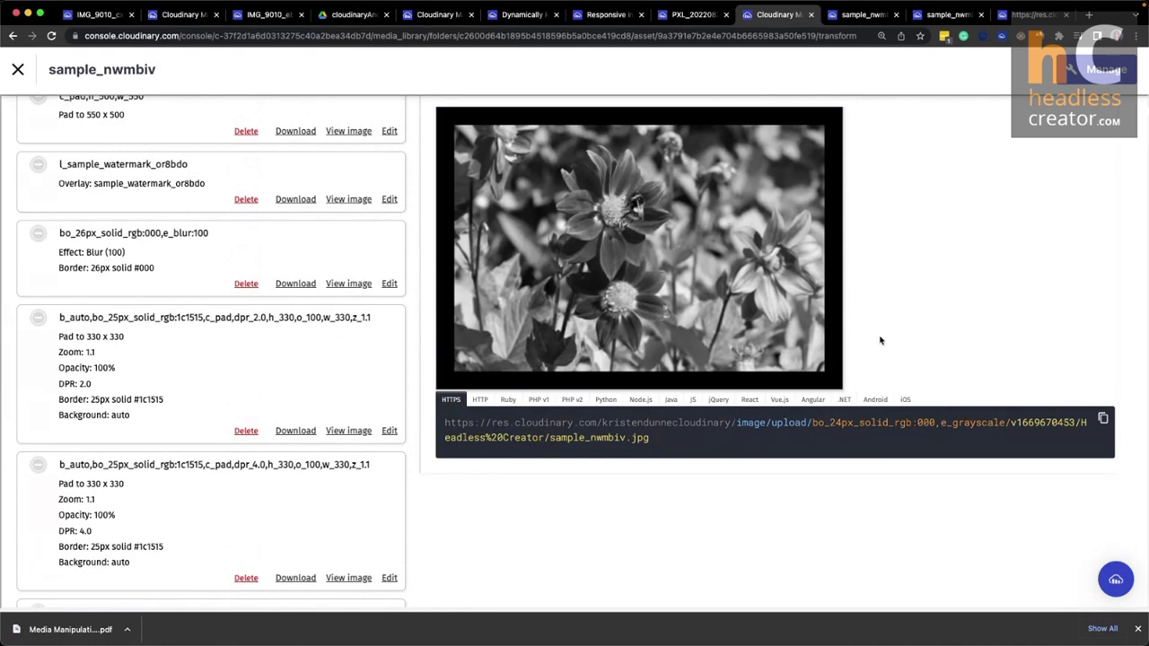
scroll(864, 326, up, 5)
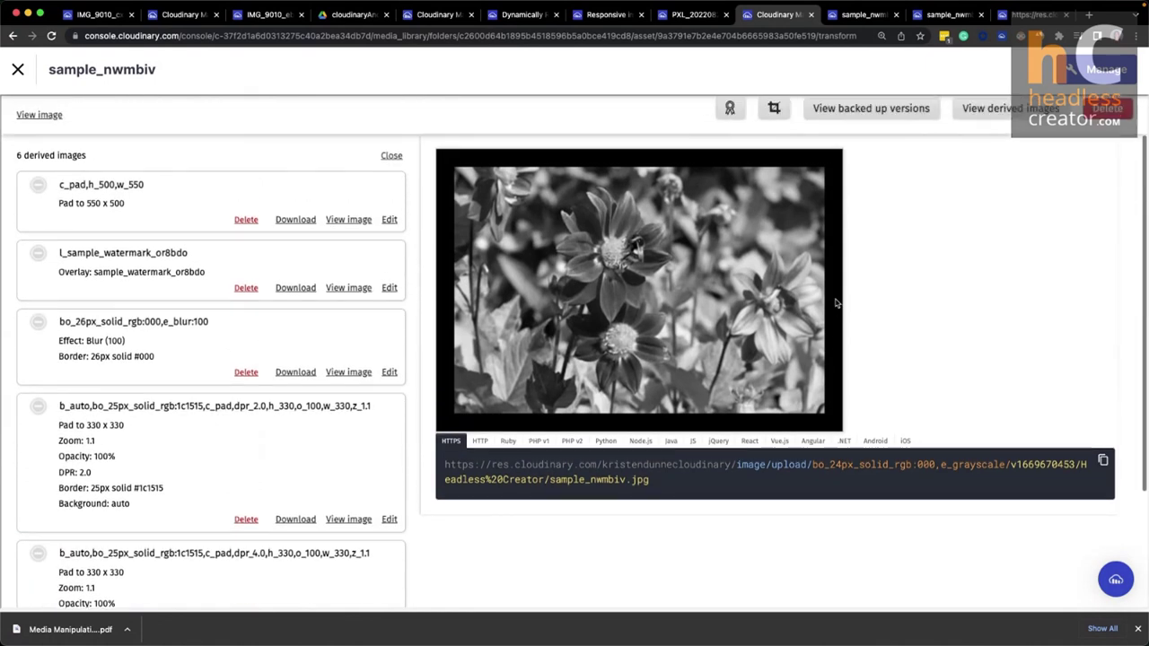